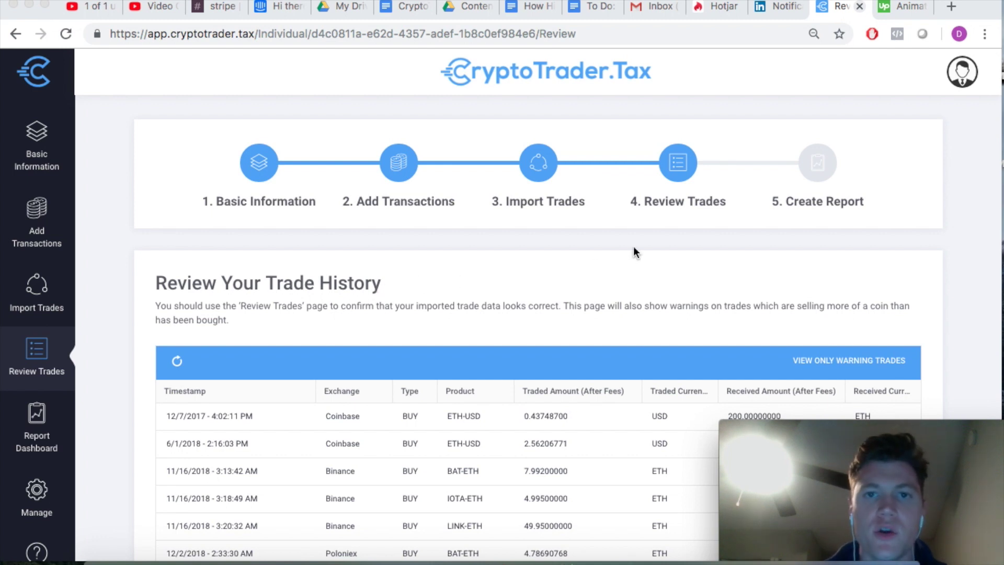
- Look through the imported Coinbase, Binance and Poloniex trades in the trade history table
scroll(851, 334, "down", 3)
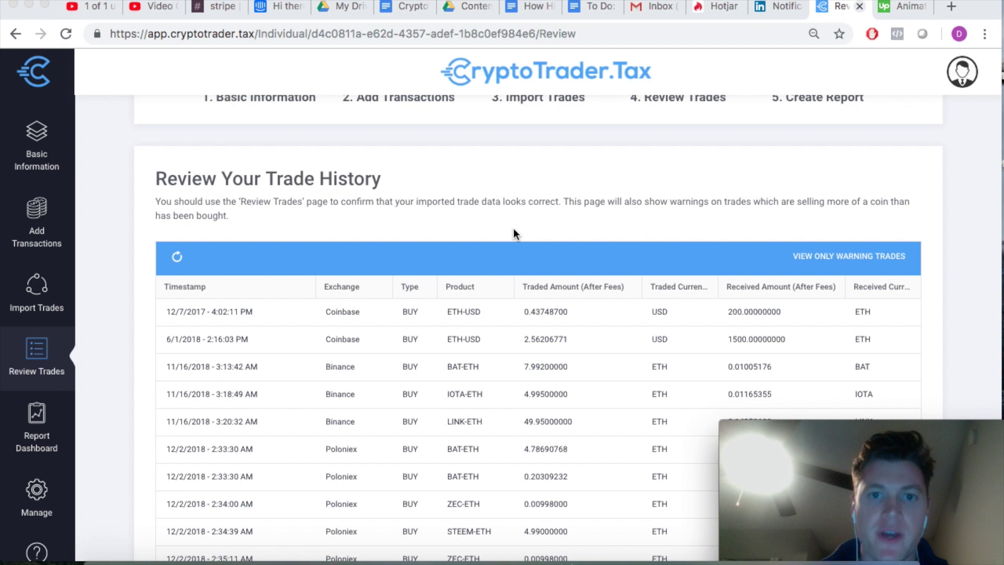
scroll(514, 228, "up", 3)
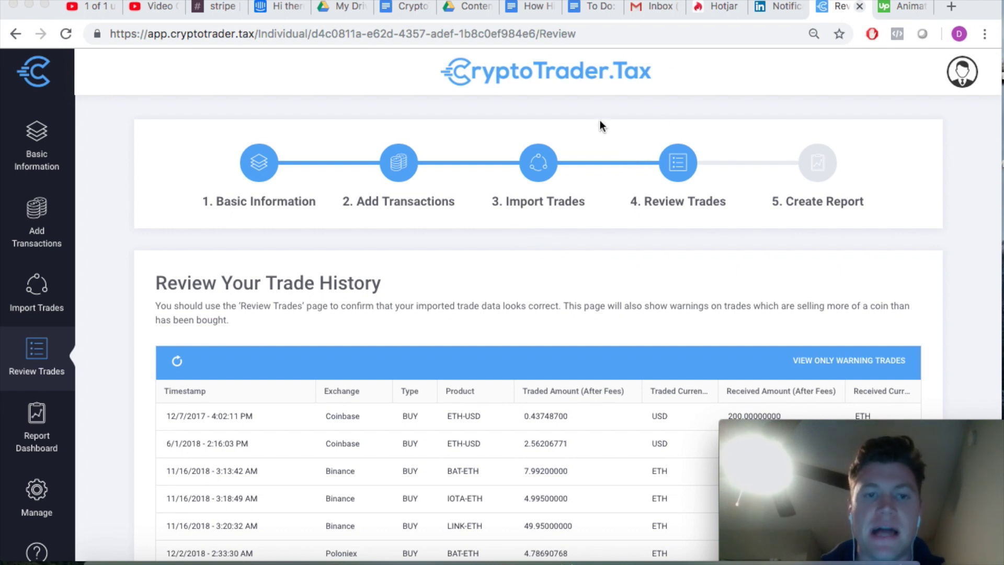
mouse_move(803, 426)
left_mouse_down()
mouse_move(802, 190)
mouse_move(786, 458)
mouse_move(799, 426)
left_mouse_up()
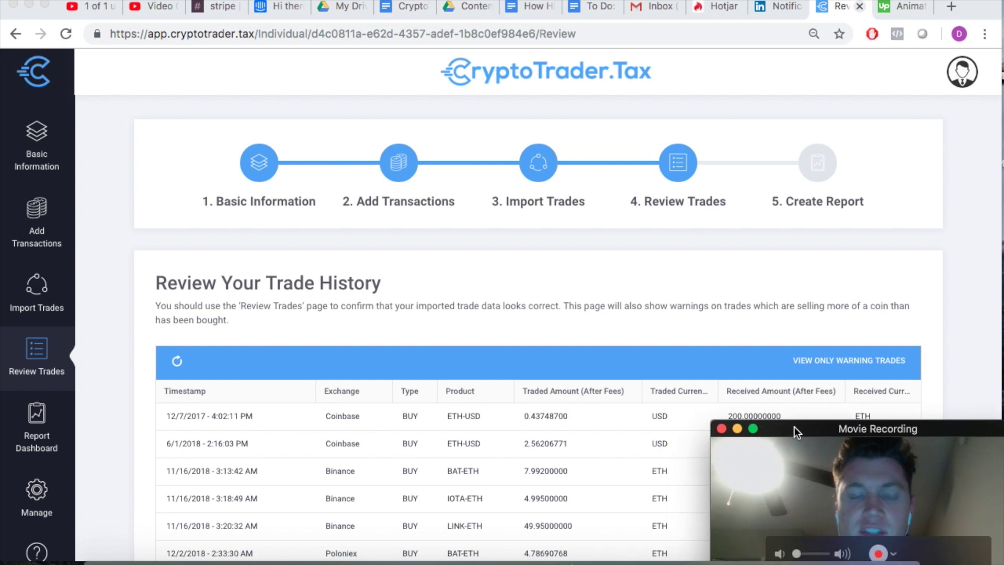
scroll(413, 394, "down", 5)
scroll(413, 397, "down", 2)
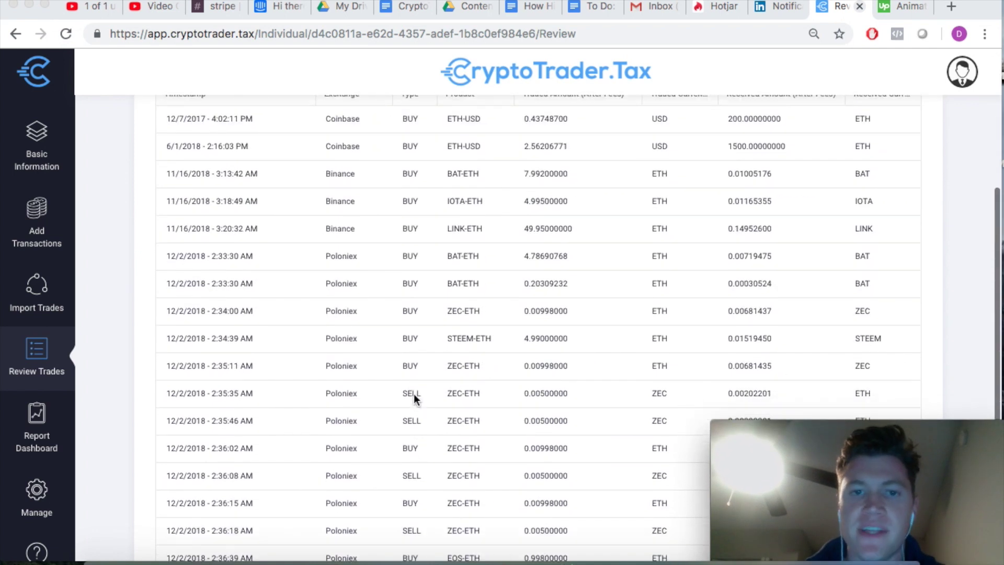
scroll(414, 398, "up", 1)
scroll(413, 393, "up", 3)
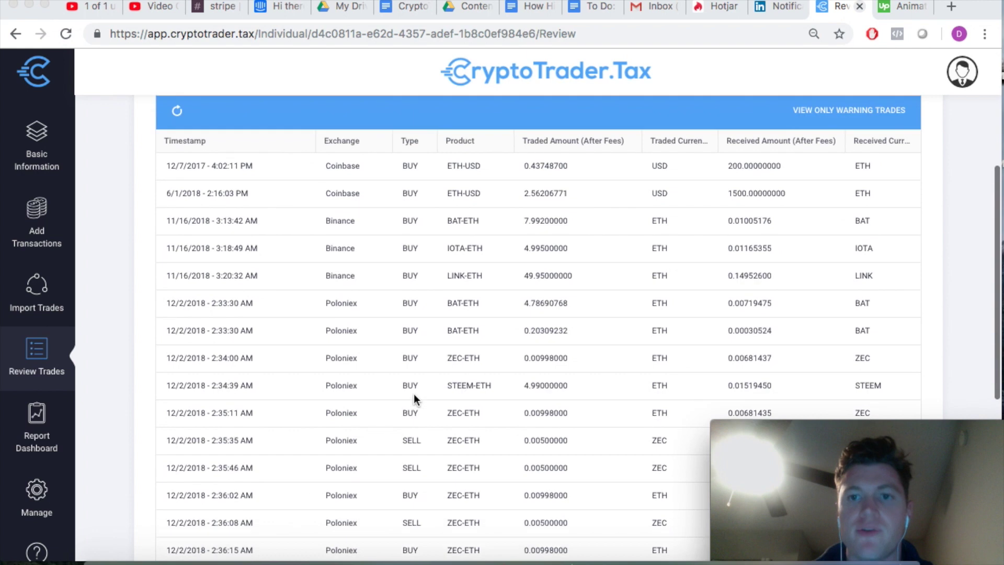
scroll(413, 394, "down", 1)
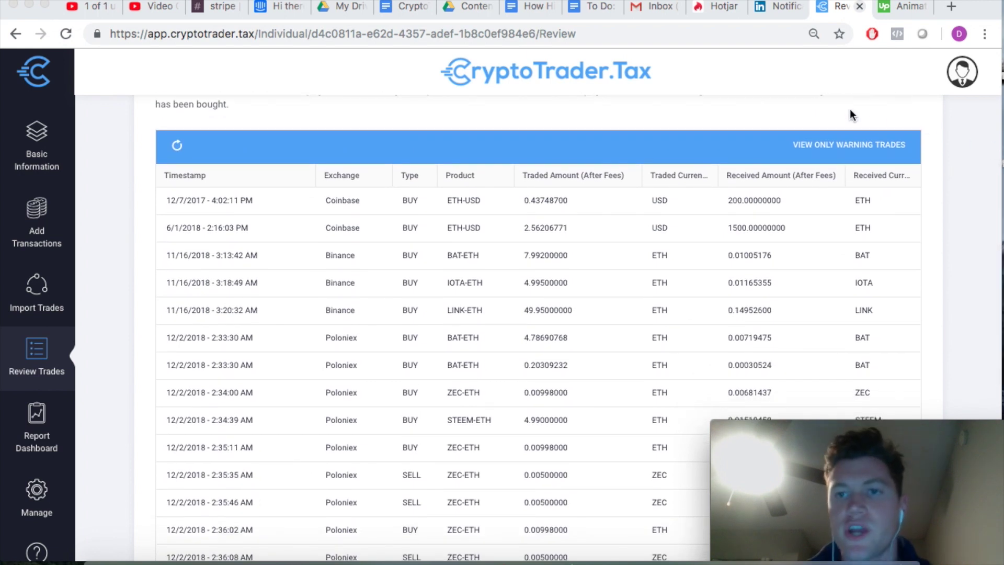
scroll(614, 165, "up", 5)
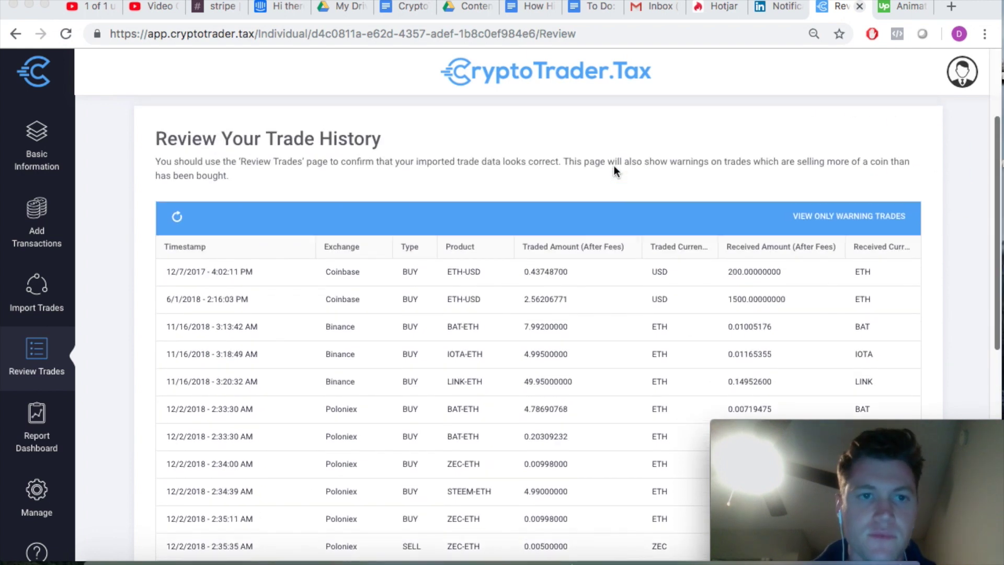
scroll(615, 171, "down", 3)
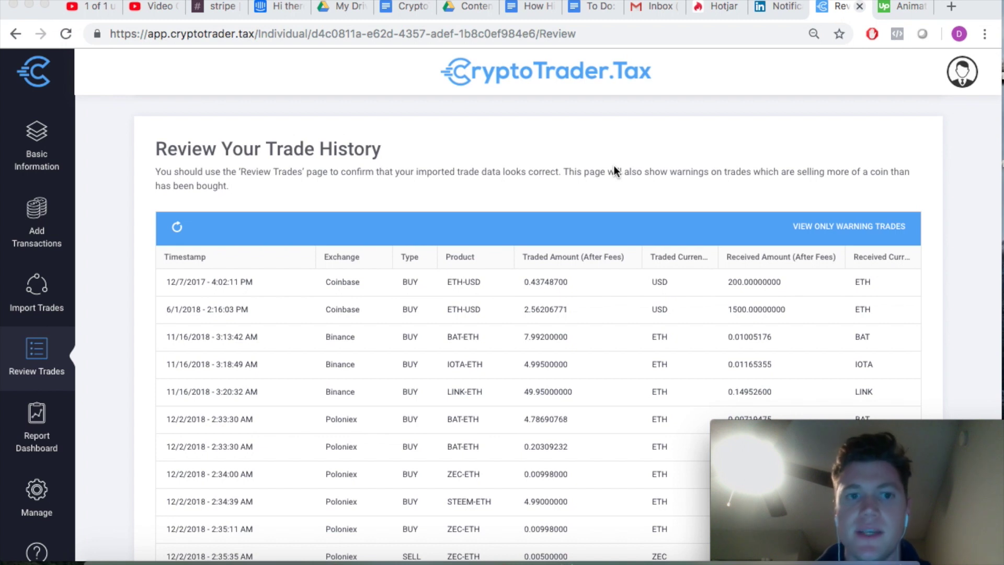
scroll(614, 165, "down", 1)
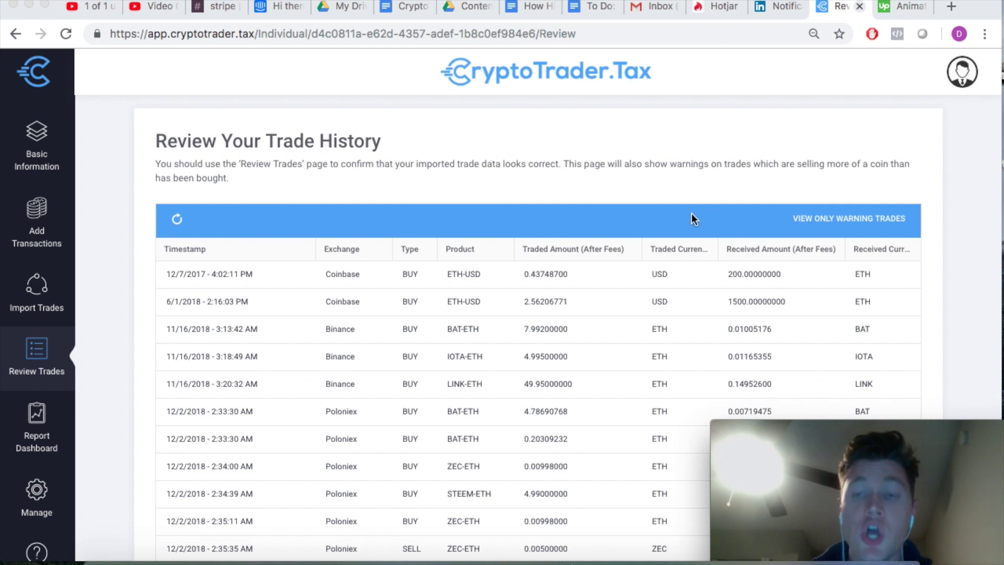
scroll(692, 213, "down", 1)
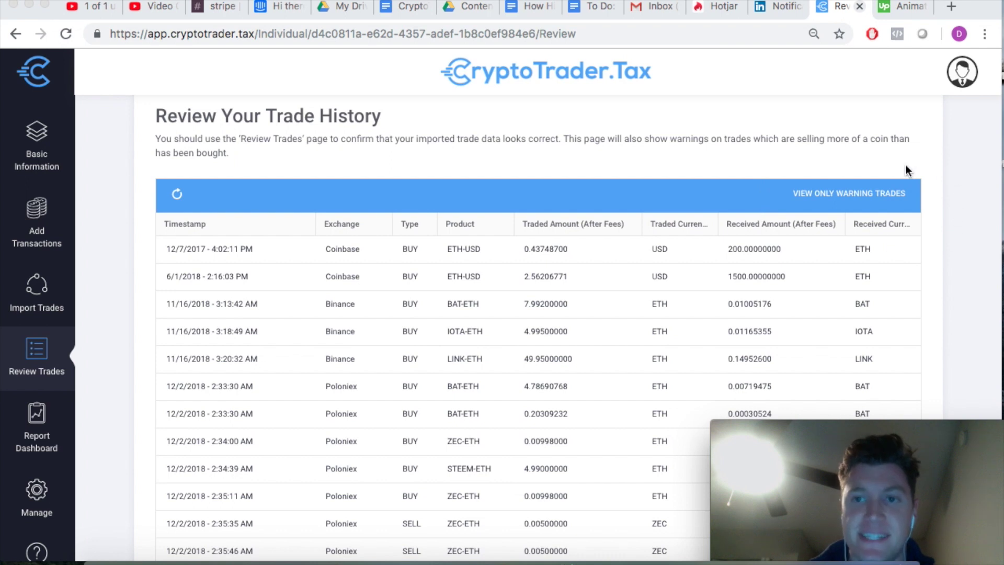
scroll(686, 254, "down", 1)
scroll(685, 255, "up", 1)
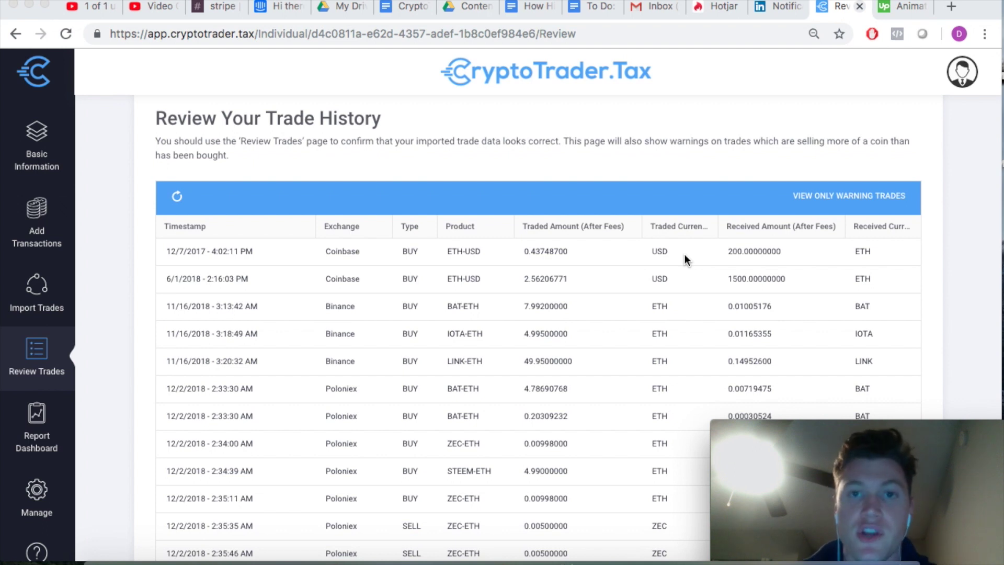
scroll(685, 254, "down", 1)
scroll(685, 254, "up", 1)
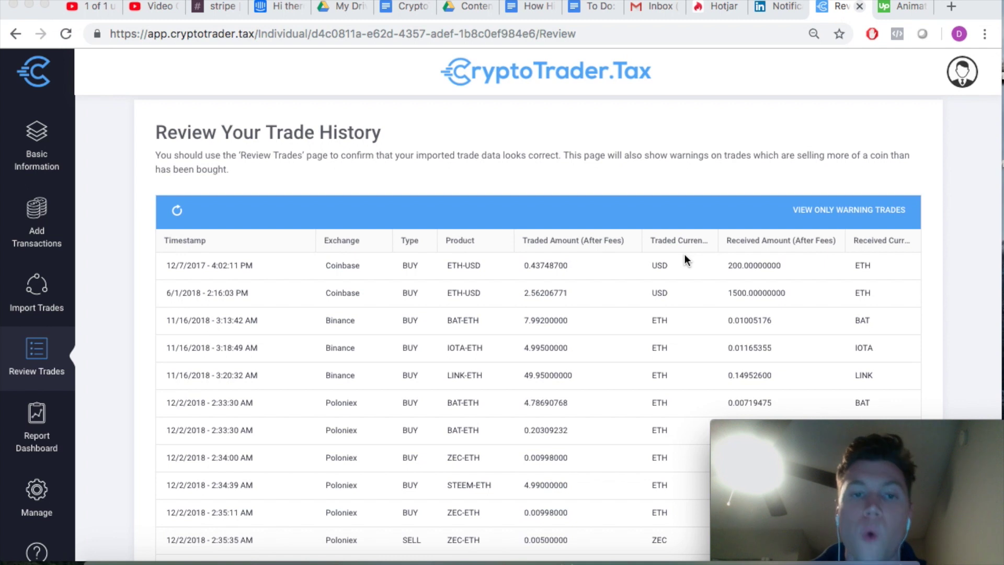
scroll(685, 254, "down", 1)
scroll(685, 254, "up", 2)
scroll(686, 260, "down", 1)
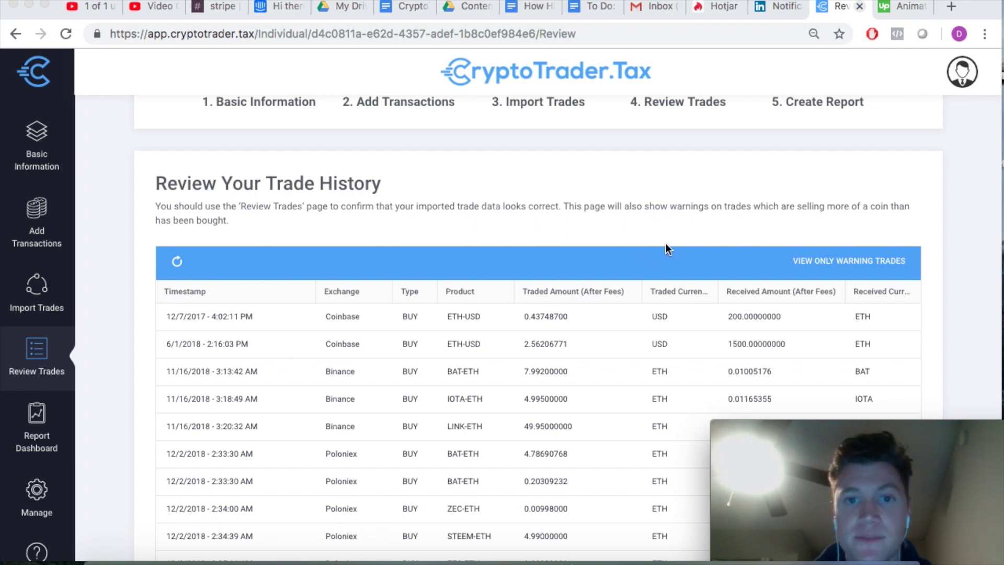
scroll(669, 244, "down", 2)
scroll(676, 247, "up", 3)
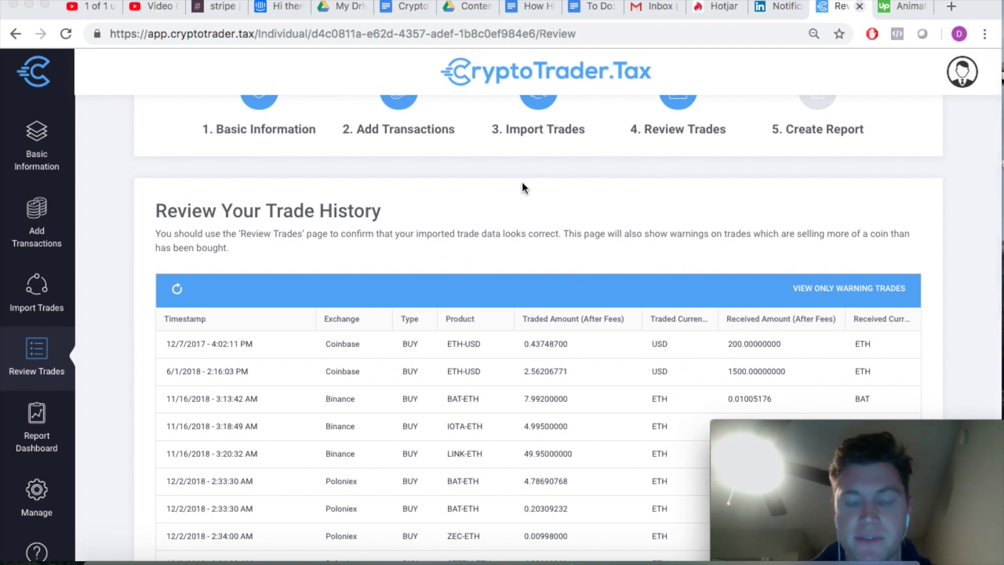
scroll(410, 259, "down", 3)
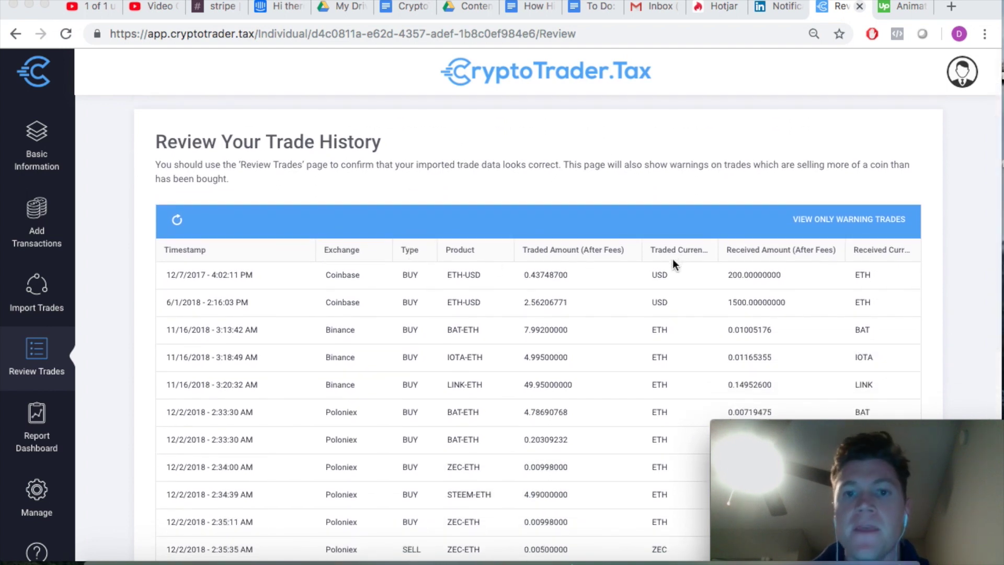
scroll(672, 258, "down", 1)
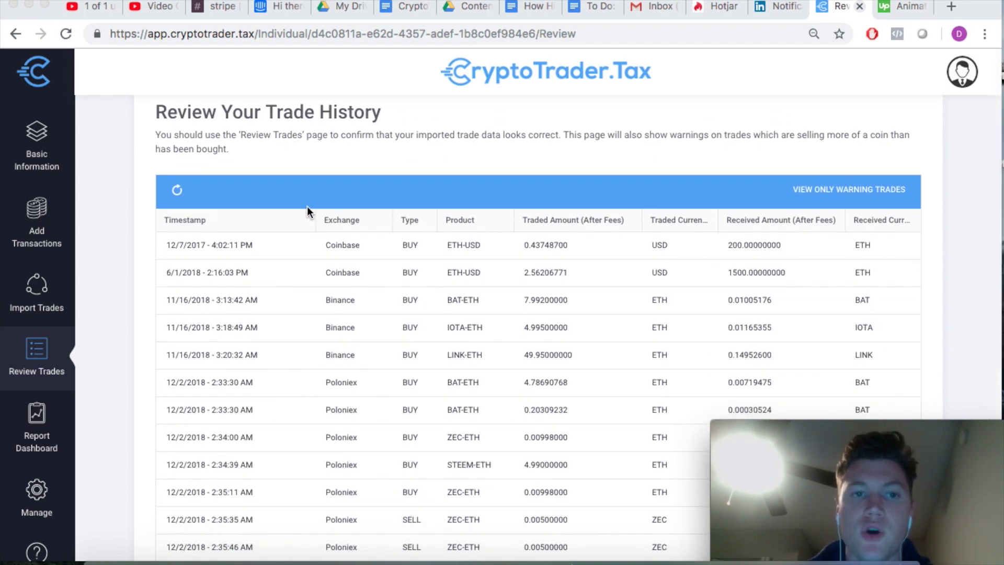
scroll(307, 206, "down", 1)
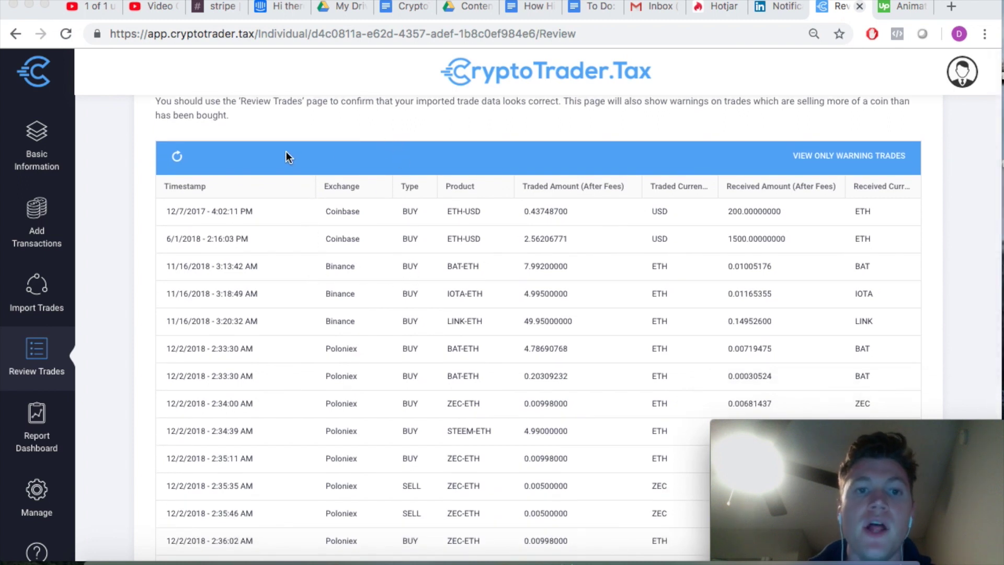
scroll(287, 152, "up", 2)
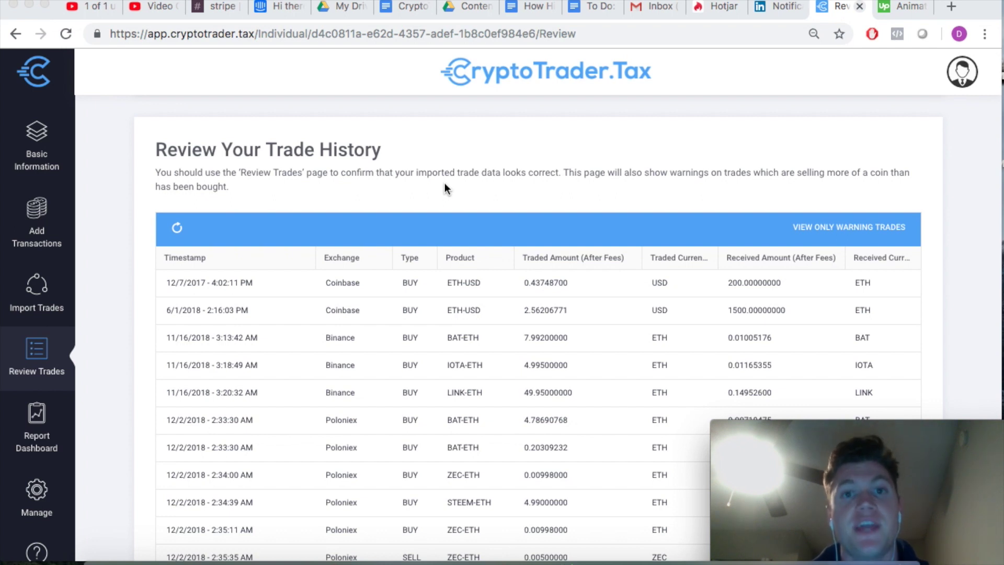
scroll(445, 183, "up", 3)
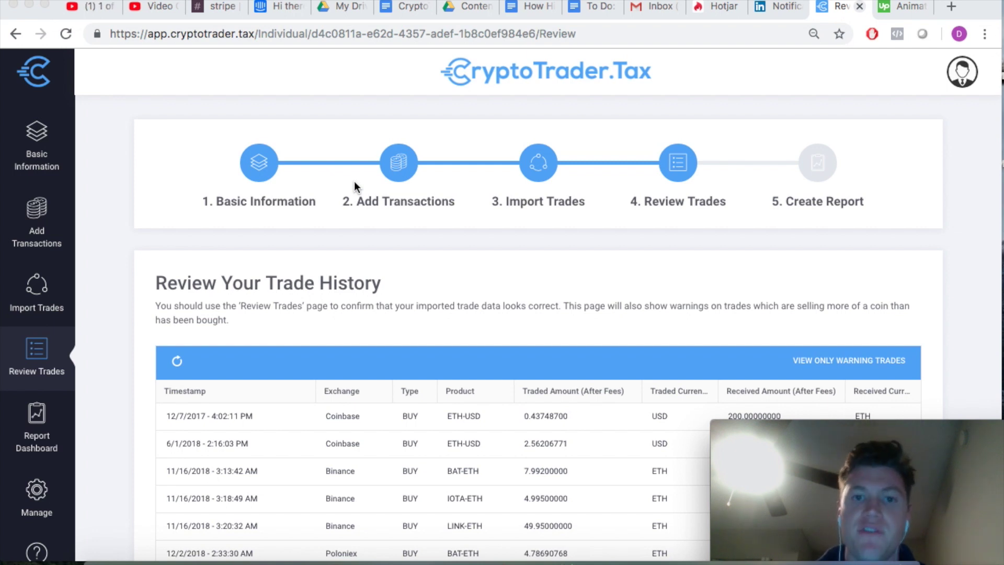
scroll(481, 247, "down", 1)
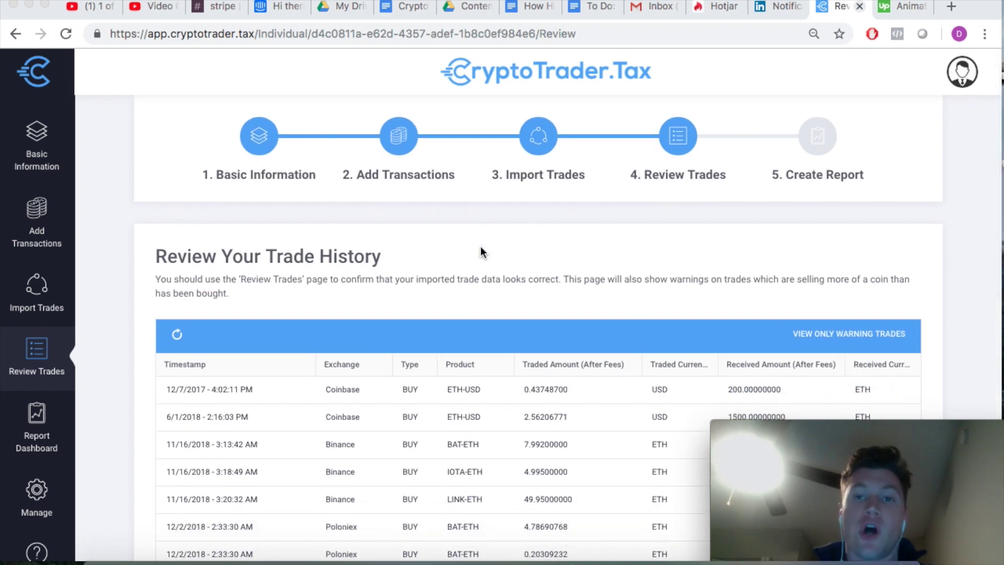
scroll(586, 301, "down", 1)
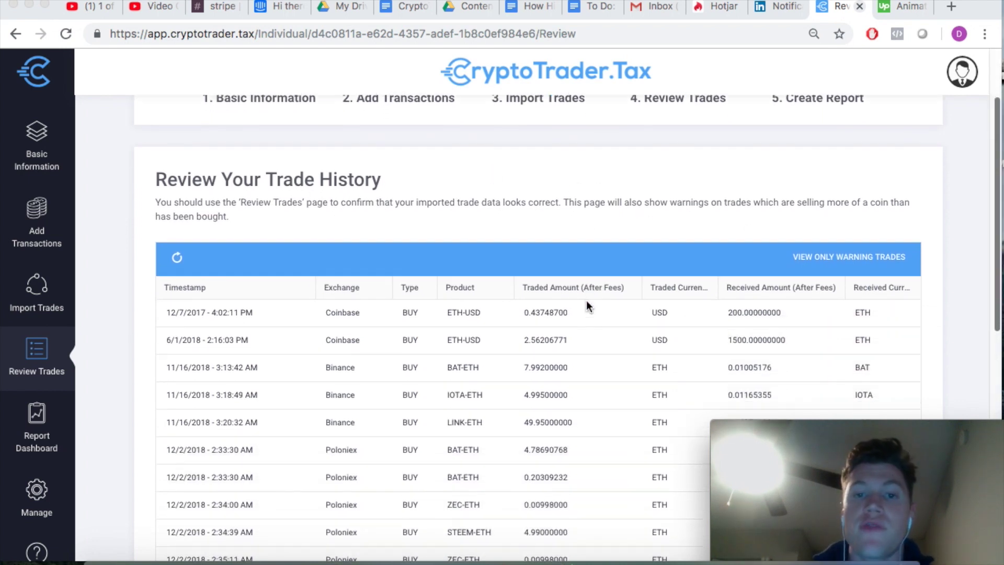
- Check the trade history rows again for exchange, trade type, product, and traded and received amounts
scroll(586, 301, "down", 7)
scroll(586, 302, "down", 3)
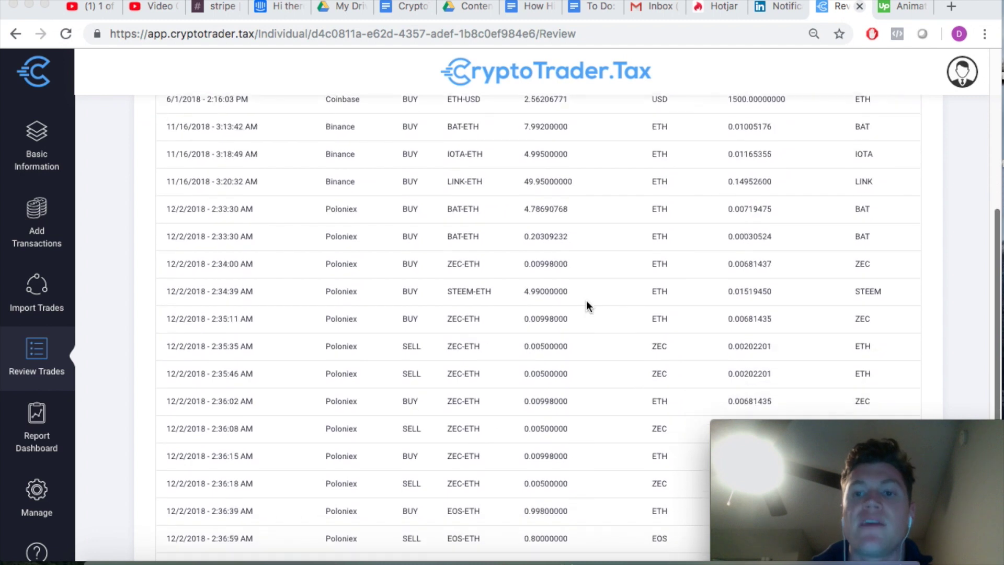
scroll(587, 302, "up", 7)
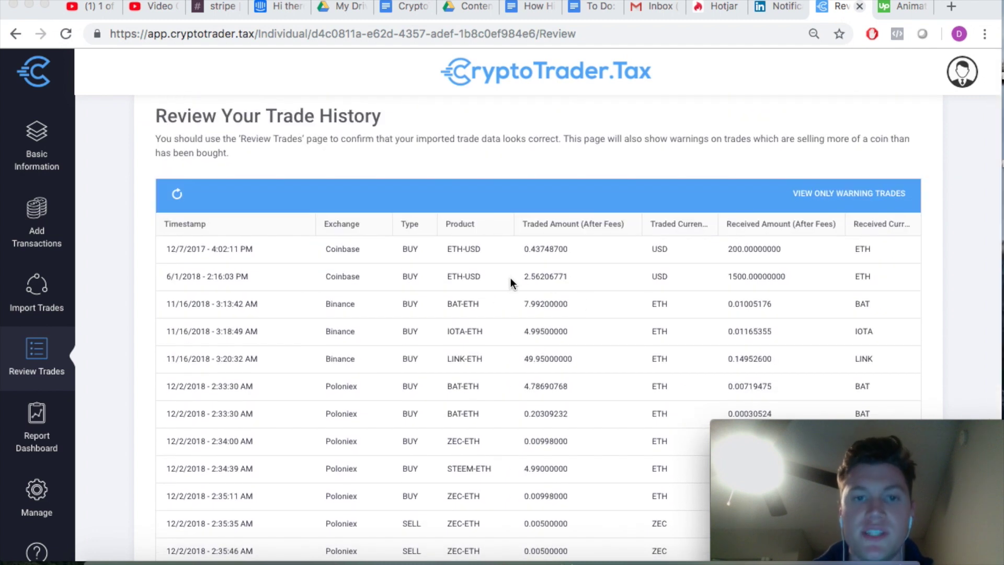
scroll(511, 277, "up", 6)
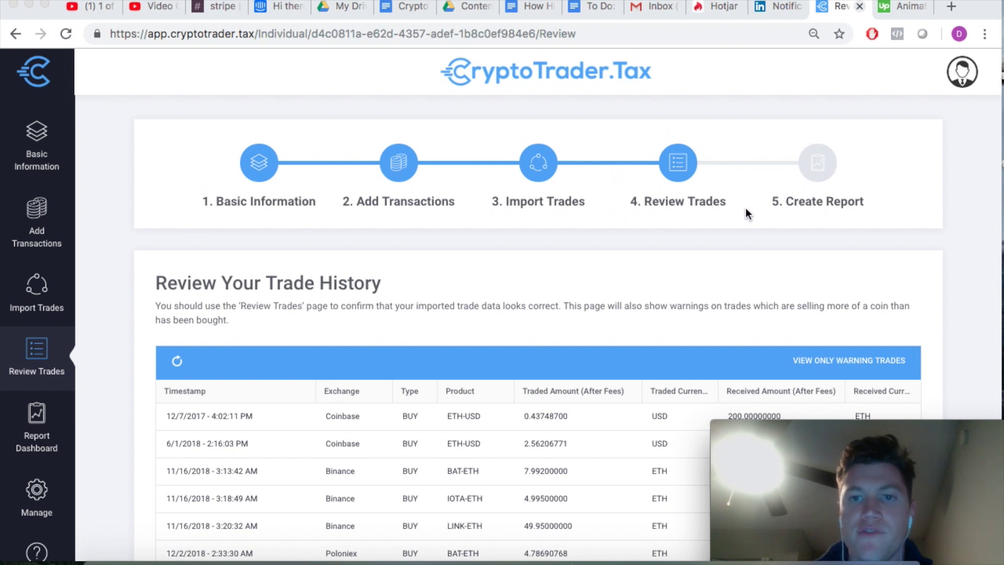
scroll(566, 279, "down", 6)
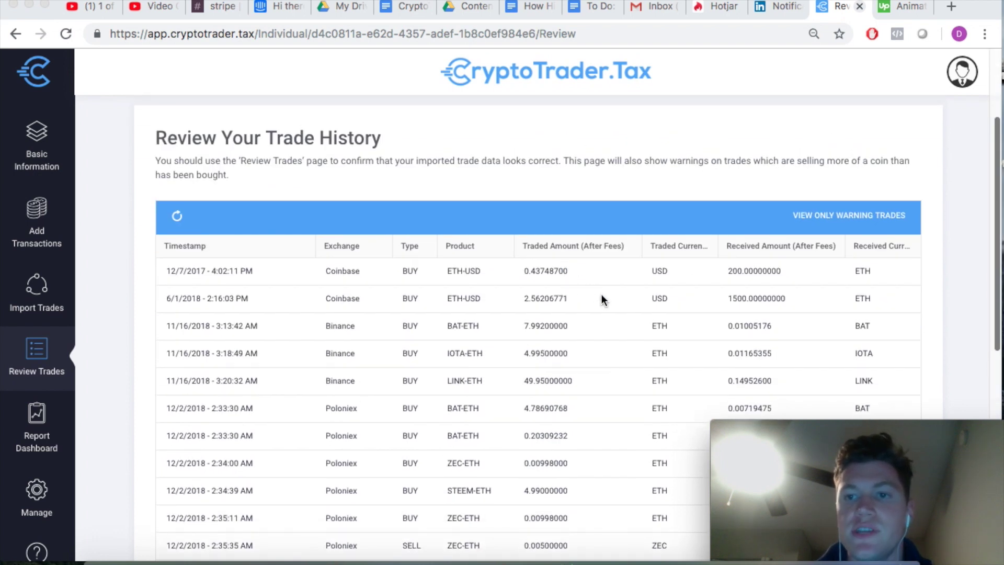
scroll(591, 287, "down", 15)
scroll(608, 306, "up", 10)
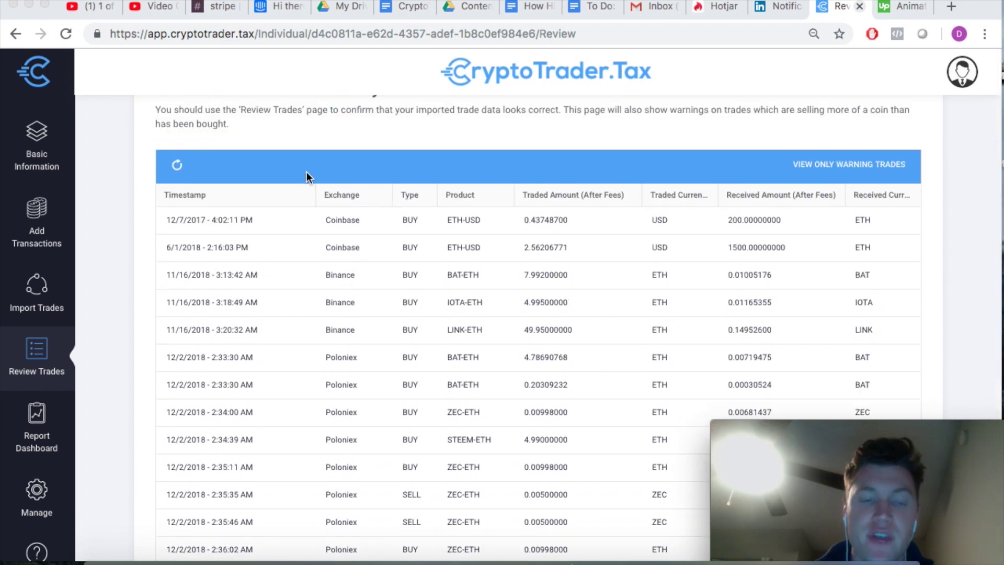
scroll(297, 529, "down", 3)
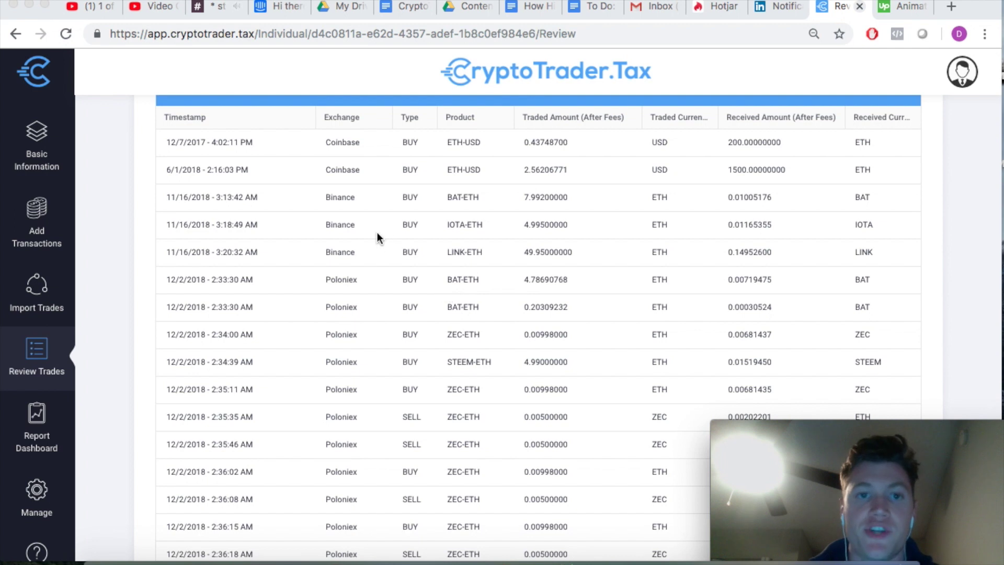
scroll(378, 234, "up", 5)
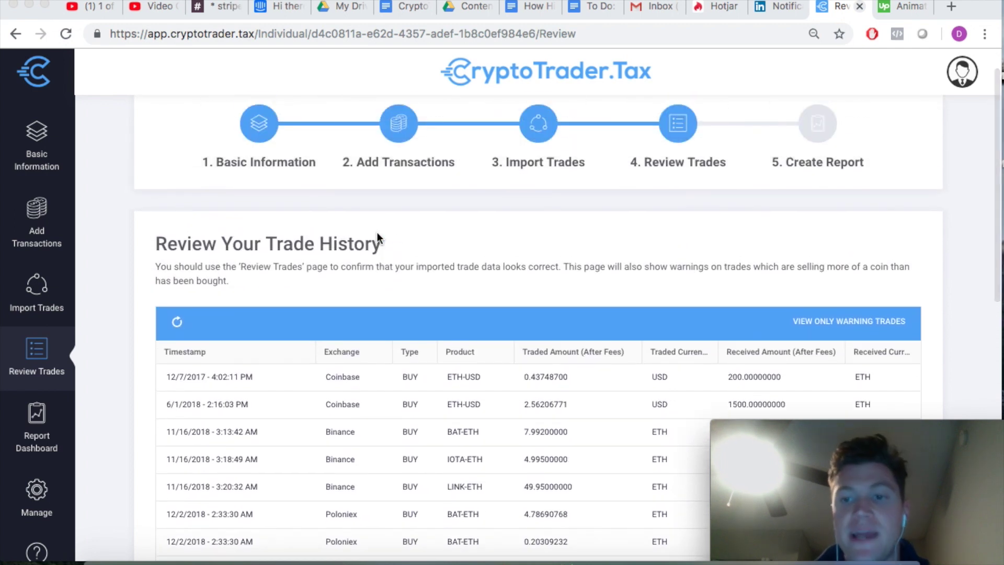
scroll(315, 272, "down", 2)
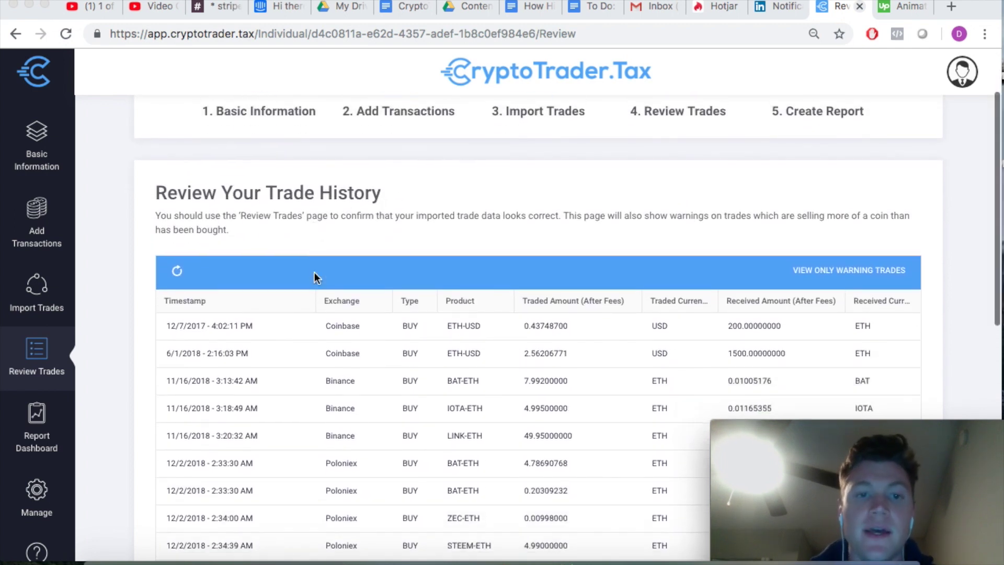
scroll(315, 272, "up", 3)
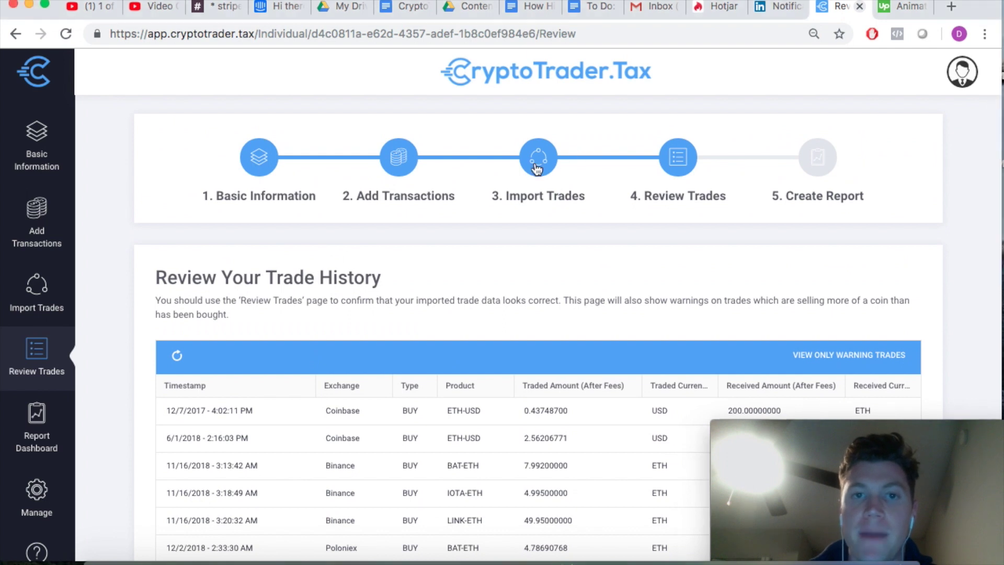
- Go back to the Import Trades step and delete the exchange trades uploaded for Coinbase
left_click(536, 168)
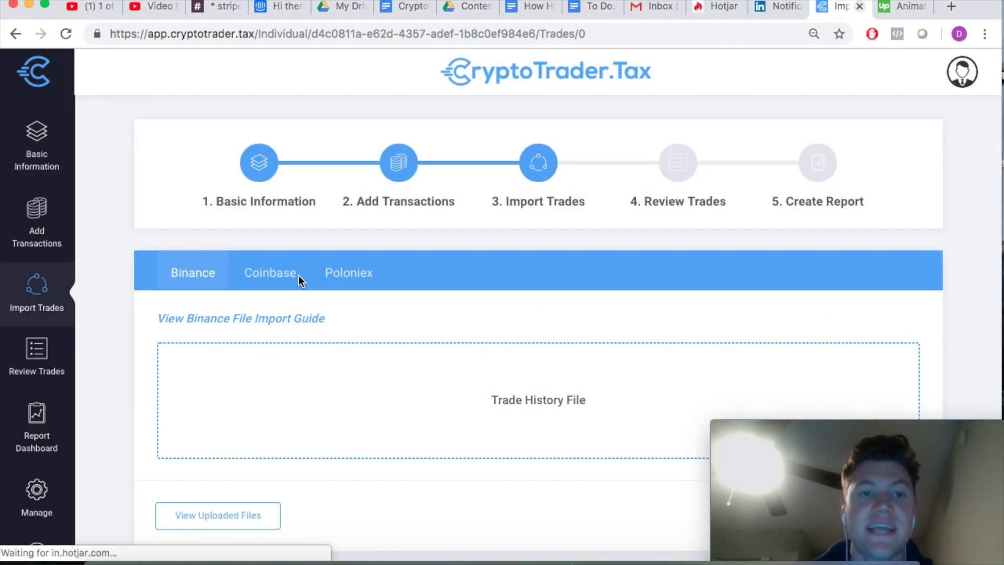
left_click(277, 277)
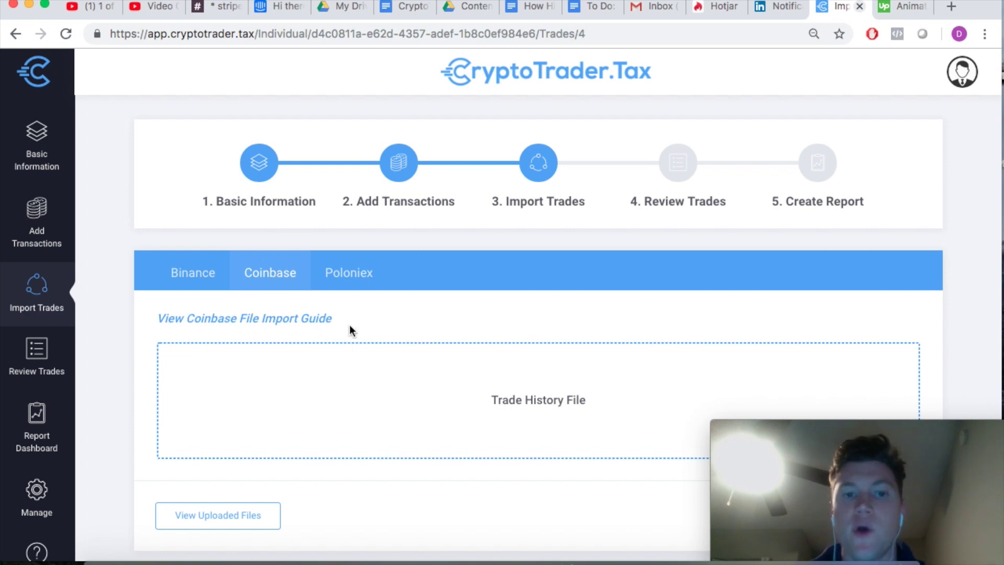
scroll(425, 340, "down", 2)
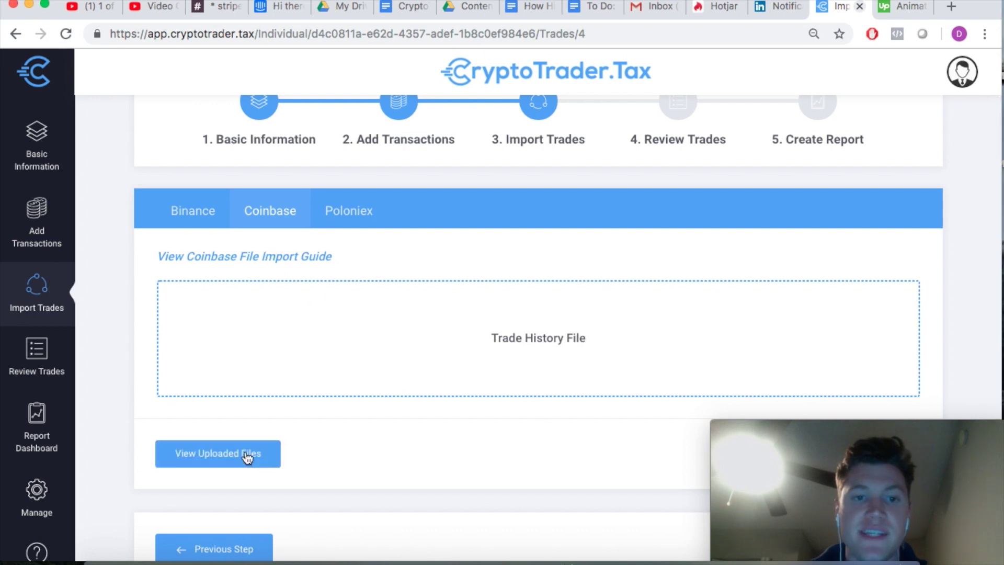
scroll(359, 361, "down", 1)
left_click(246, 426)
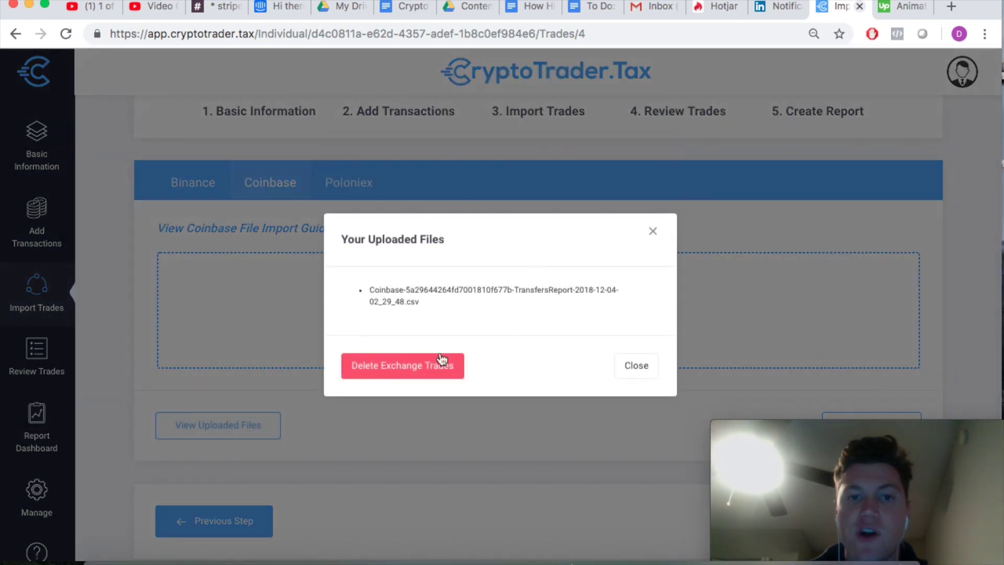
left_click(410, 367)
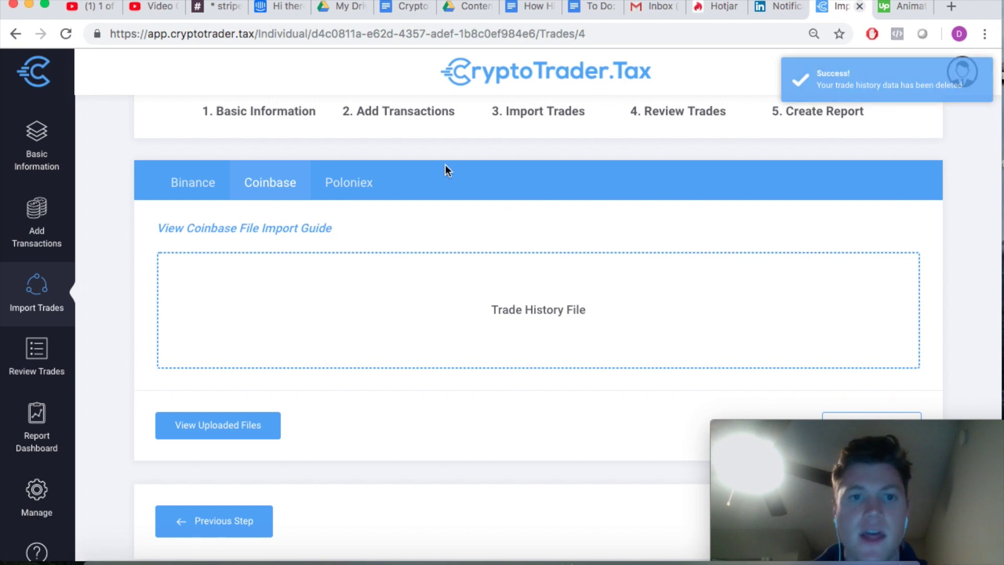
- Check the list of uploaded files for Coinbase, close it, and continue to the Review Trades step
left_click(216, 423)
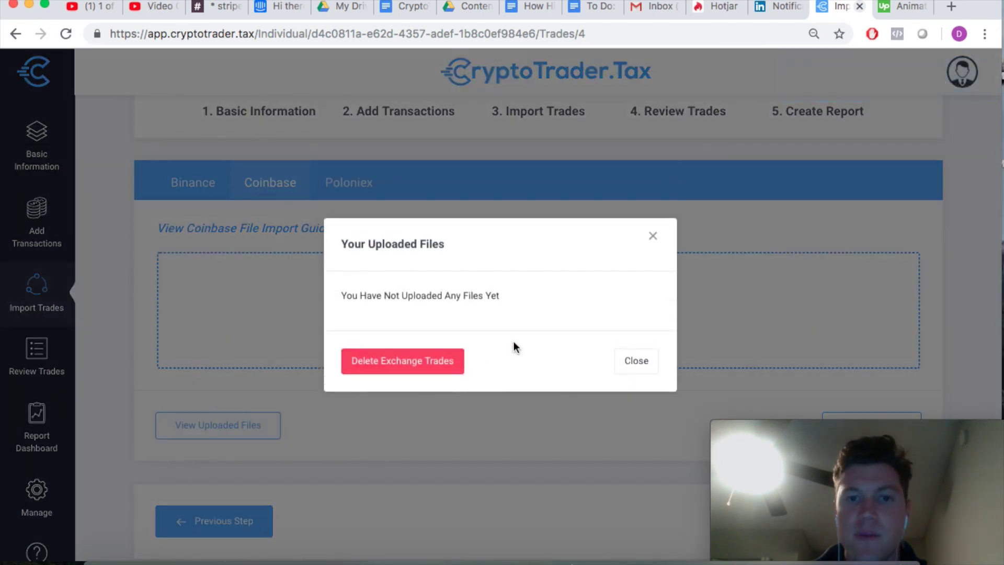
left_click(636, 361)
scroll(648, 330, "down", 3)
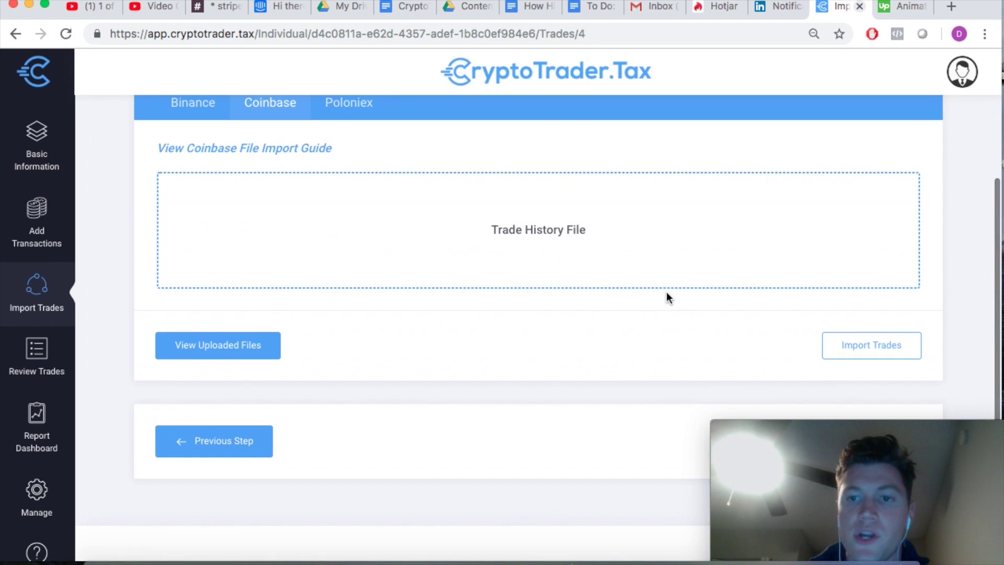
left_click_drag(795, 424, 793, 470)
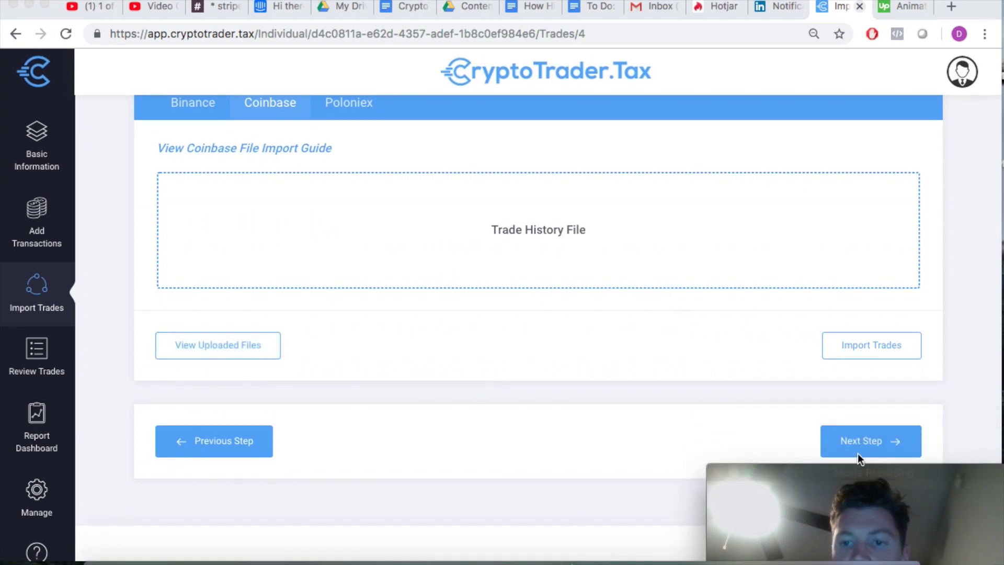
left_click(863, 440)
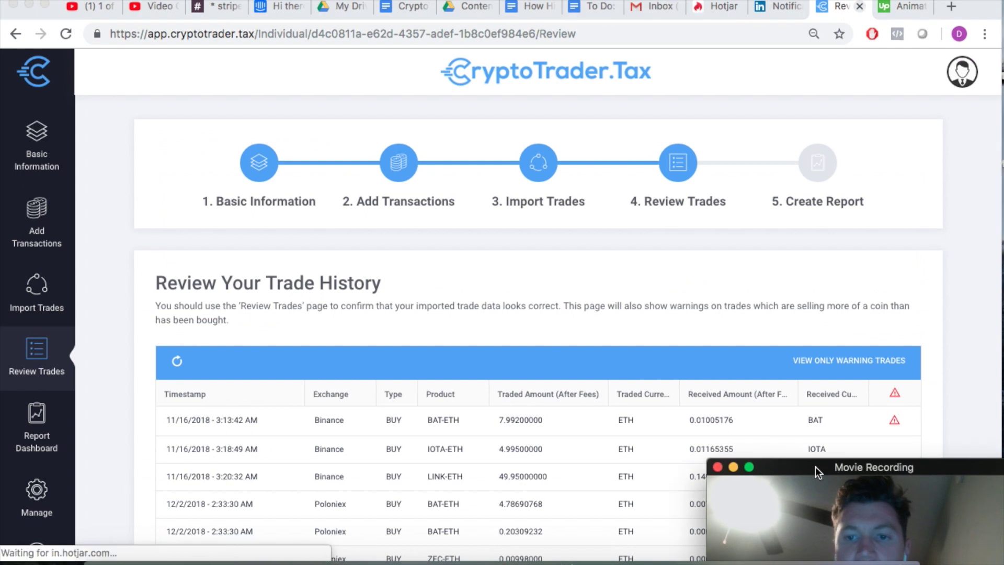
- Examine the trade history table for rows with a warning marker, focusing on the first Binance BAT-ETH buy
left_click_drag(814, 468, 803, 14)
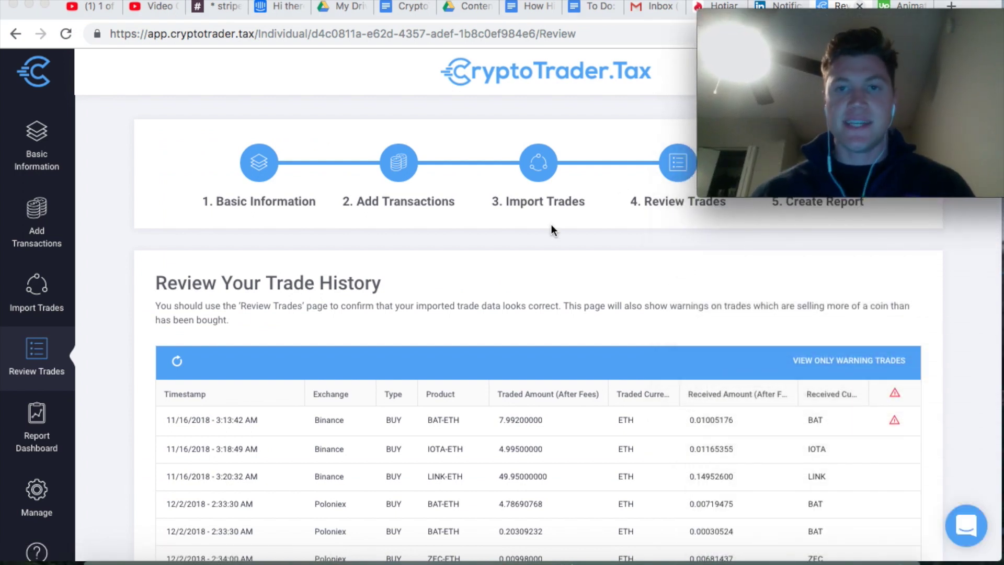
scroll(551, 224, "down", 3)
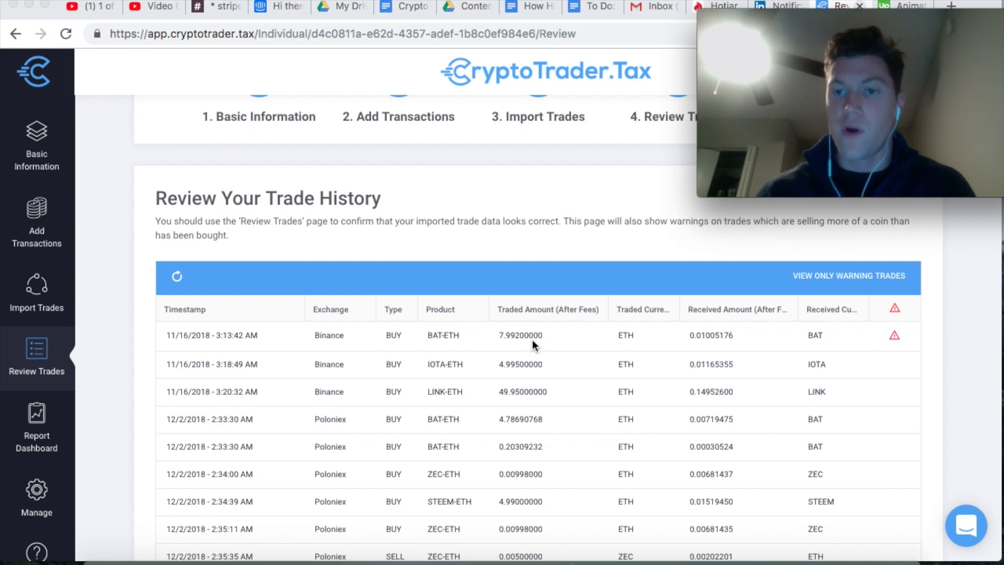
scroll(532, 340, "down", 2)
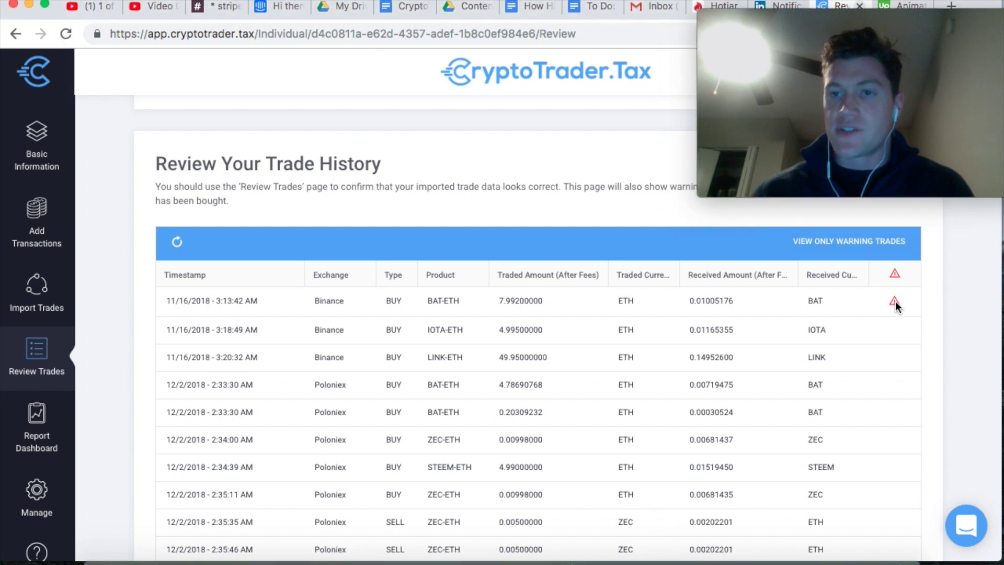
mouse_move(896, 301)
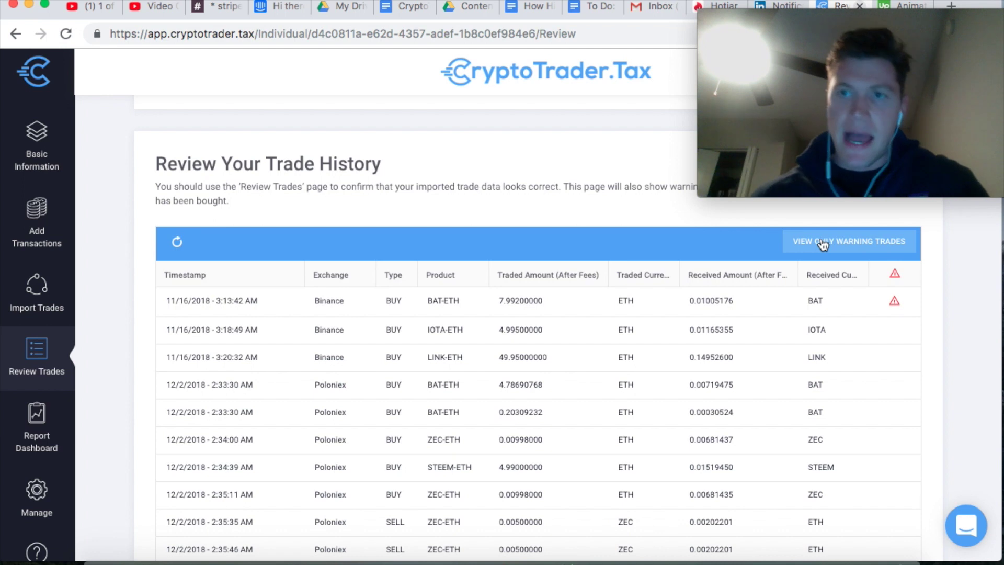
mouse_move(809, 19)
left_click_drag(809, 18, 808, 415)
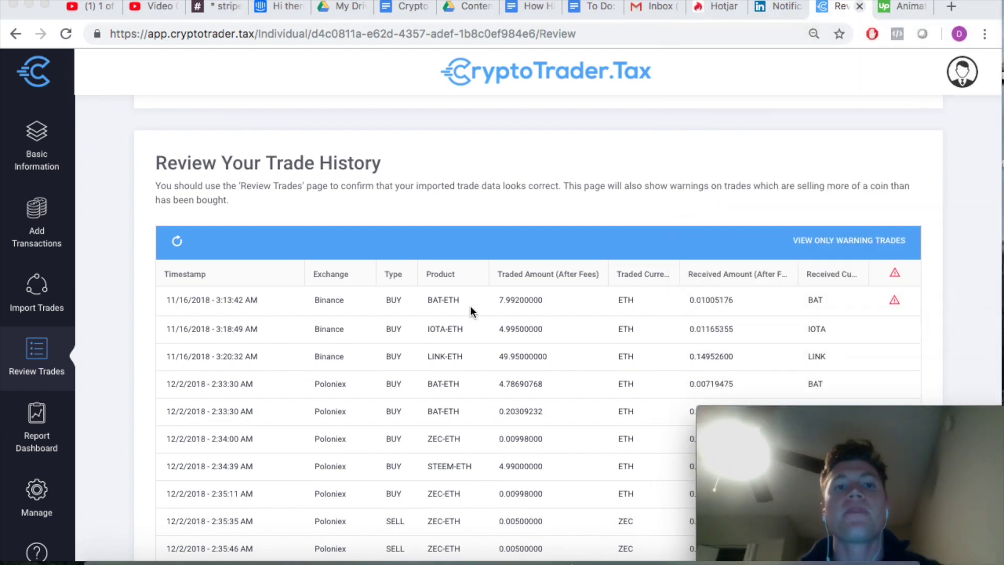
- Look through the remaining Binance and Poloniex rows of the trade history and compare them with the flagged BAT-ETH trade
scroll(470, 309, "up", 3)
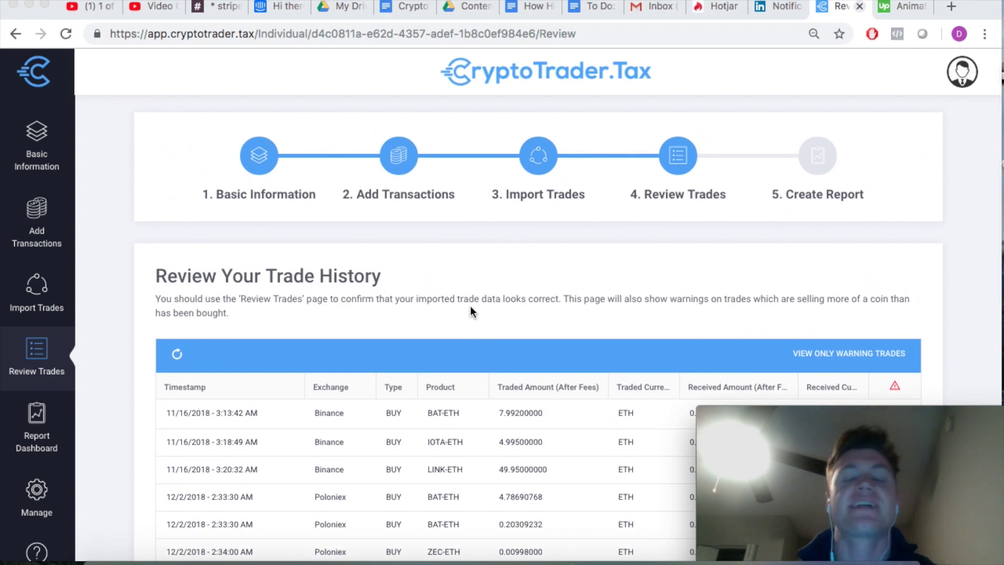
scroll(470, 308, "down", 1)
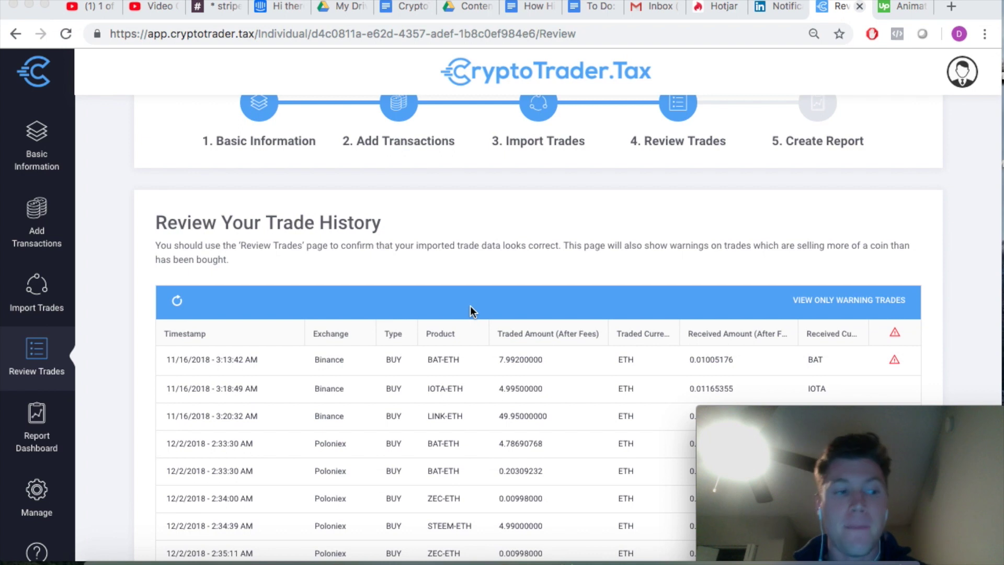
scroll(432, 302, "down", 1)
scroll(432, 303, "down", 1)
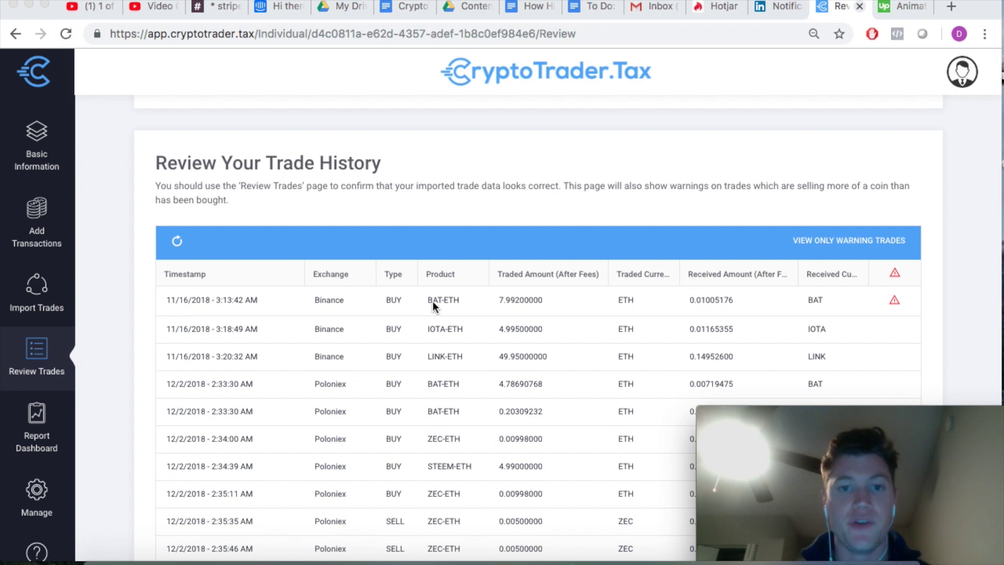
scroll(432, 300, "down", 2)
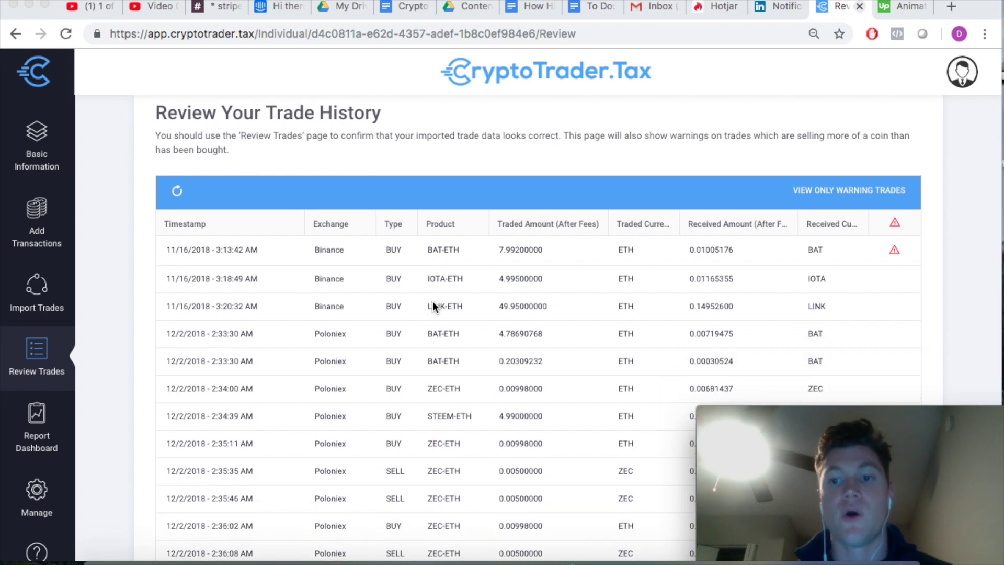
scroll(432, 303, "up", 6)
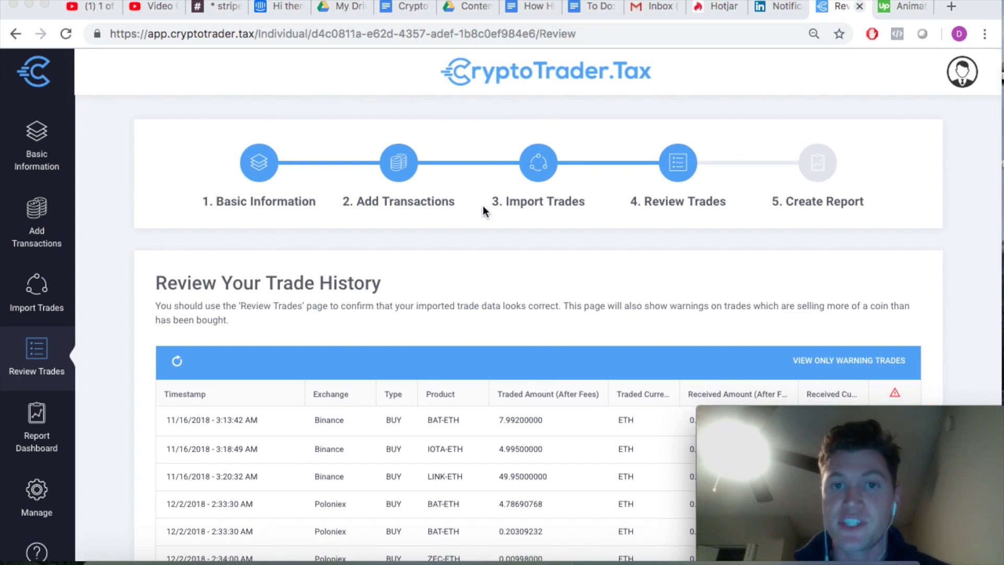
scroll(589, 327, "down", 3)
scroll(580, 283, "up", 3)
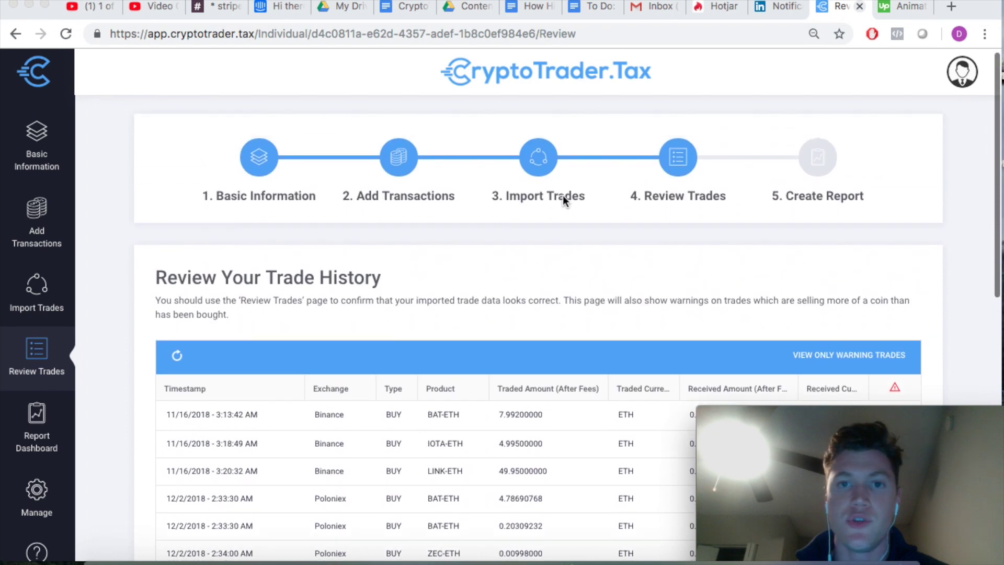
left_click(537, 158)
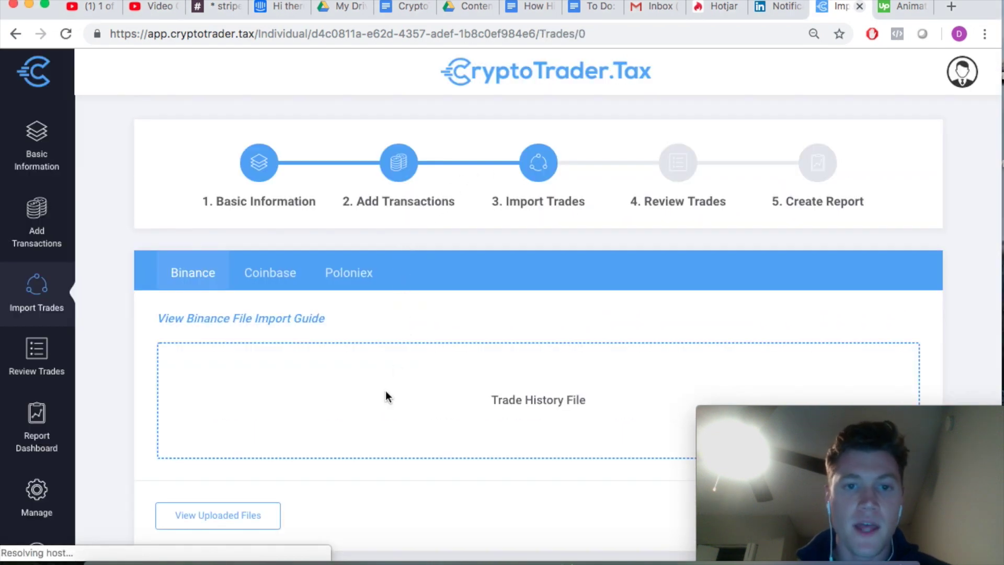
scroll(385, 394, "down", 2)
left_click(278, 215)
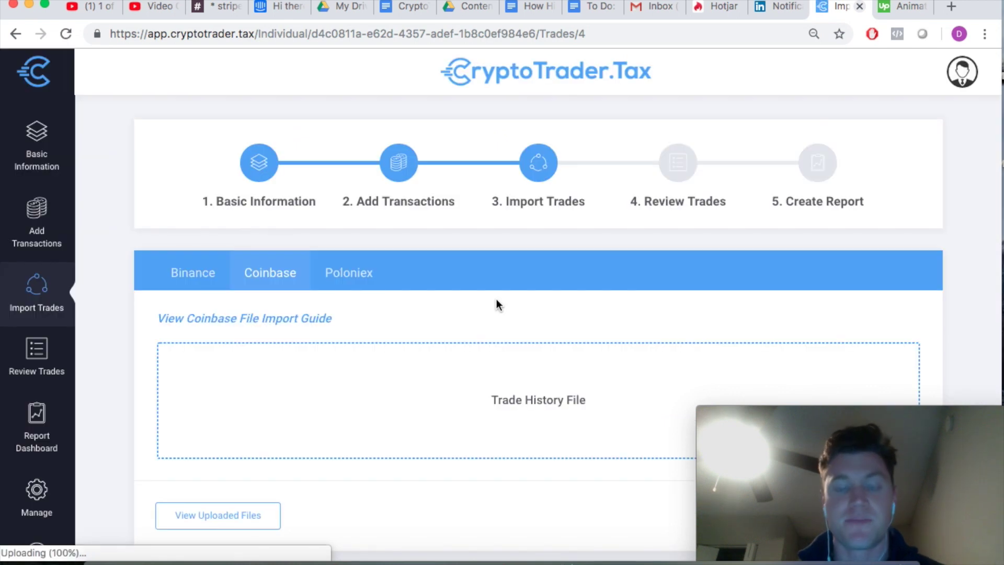
scroll(496, 303, "down", 4)
left_click(435, 280)
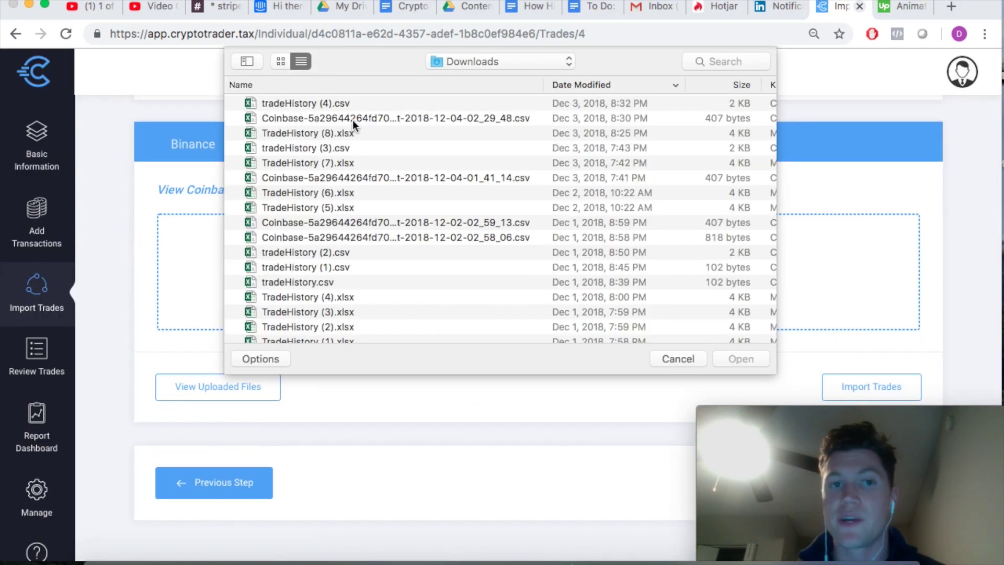
double_click(353, 120)
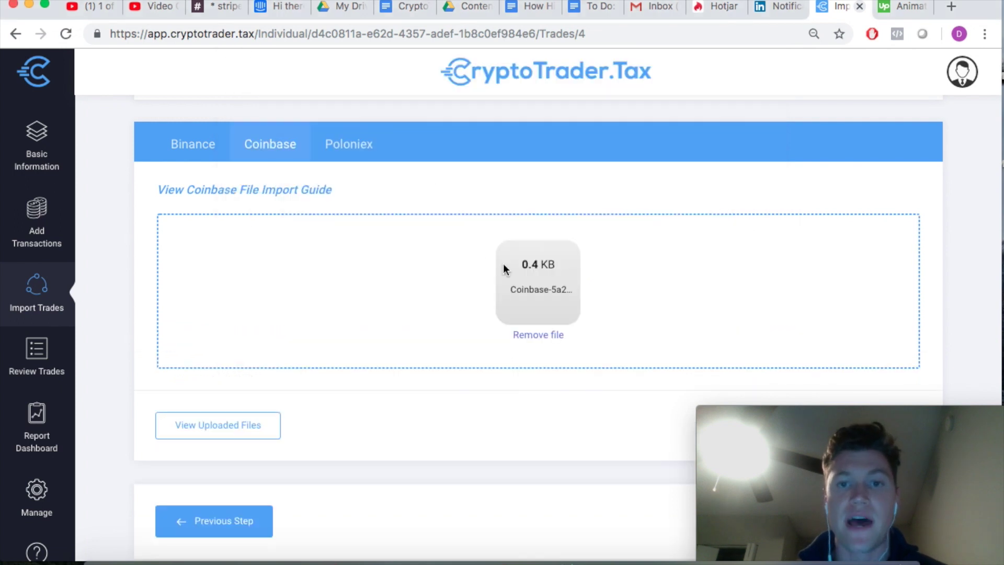
scroll(503, 263, "down", 2)
left_click(861, 347)
scroll(808, 141, "up", 4)
scroll(808, 147, "down", 3)
scroll(683, 155, "up", 3)
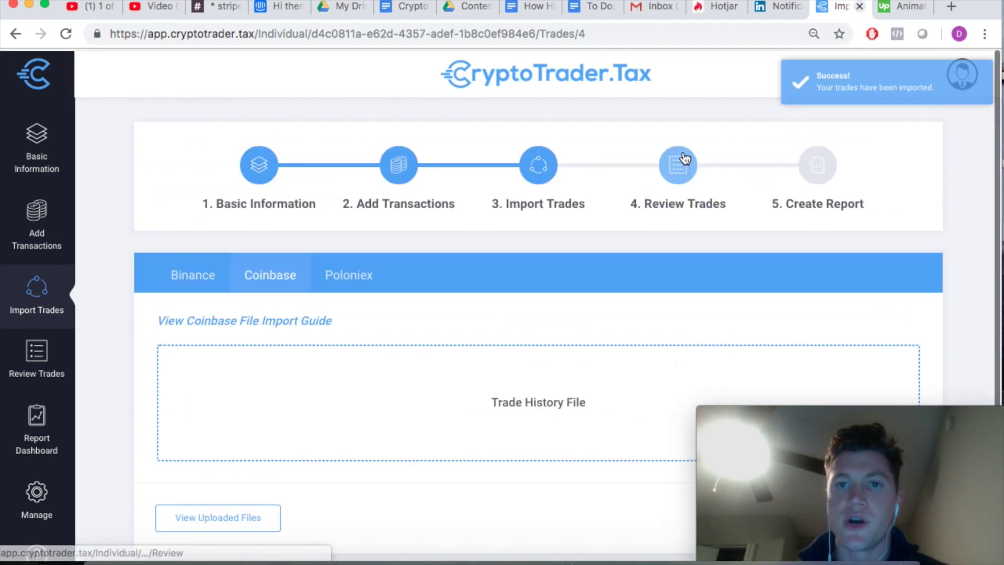
- Go to the Review Trades step and check the trade history for the Coinbase ETH-USD buys and any warning markers
left_click(684, 158)
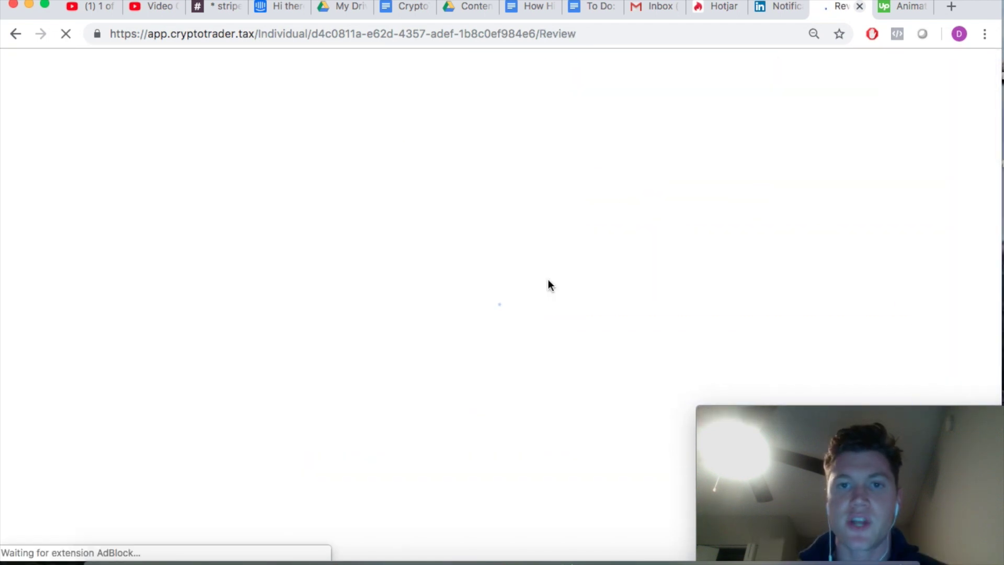
scroll(548, 279, "down", 5)
scroll(549, 280, "down", 1)
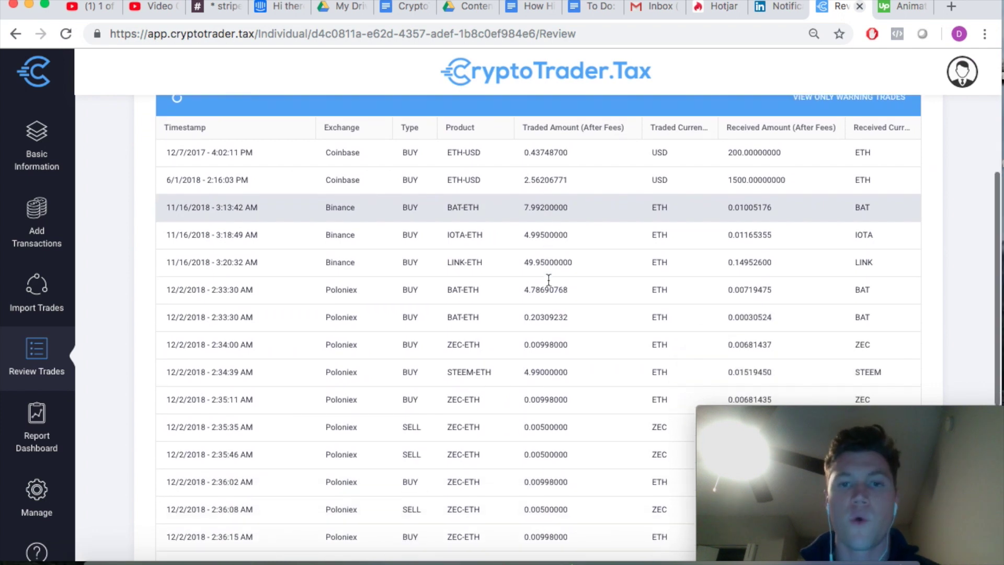
scroll(548, 280, "up", 3)
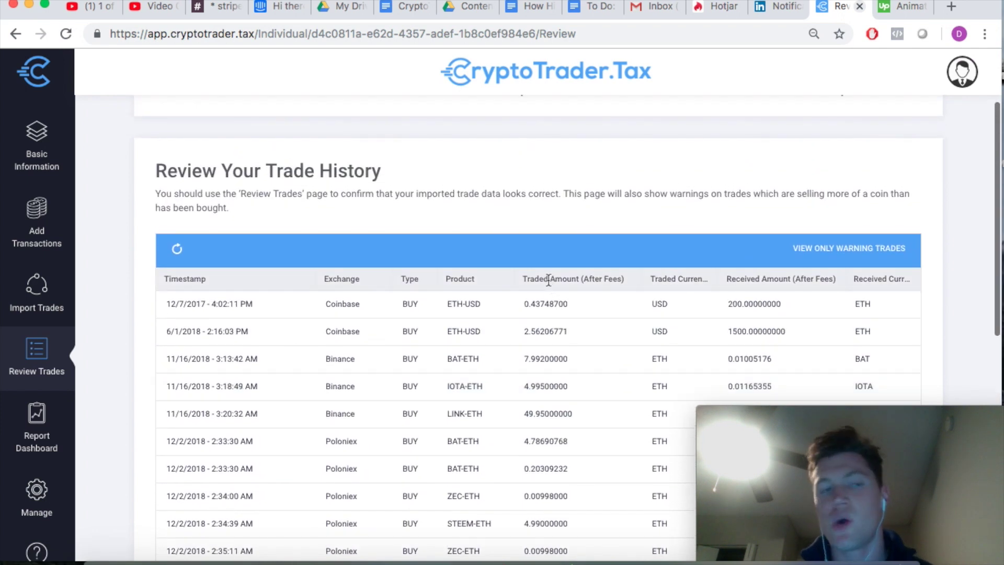
scroll(548, 279, "up", 2)
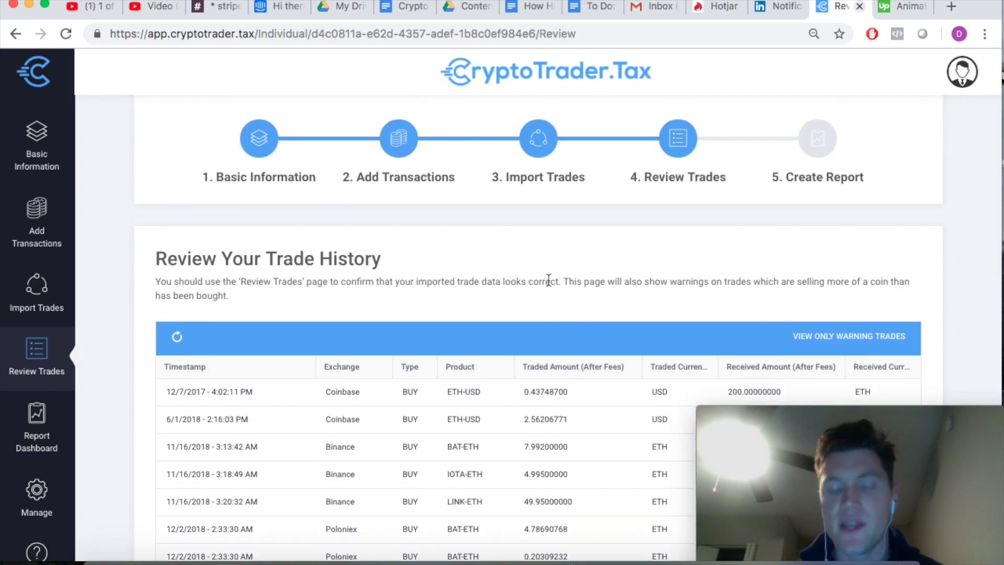
scroll(548, 279, "up", 1)
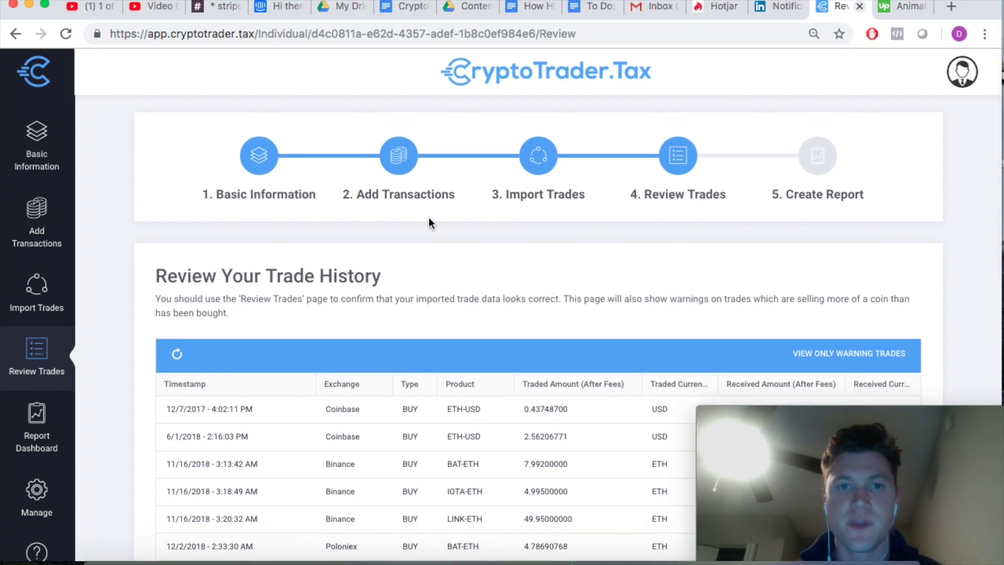
- Return to the Import Trades step and delete the exchange trades uploaded for Coinbase again
left_click(536, 170)
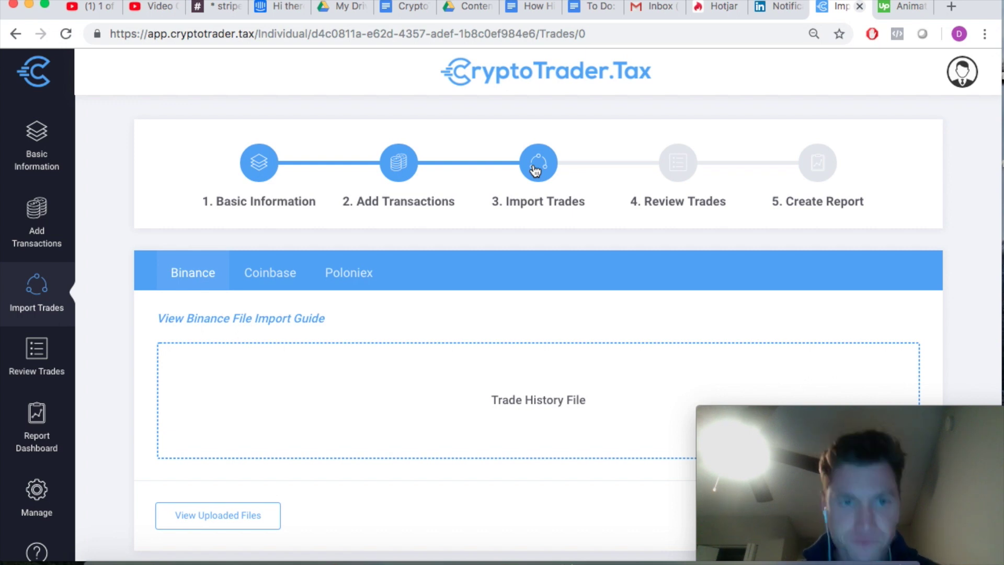
left_click(269, 285)
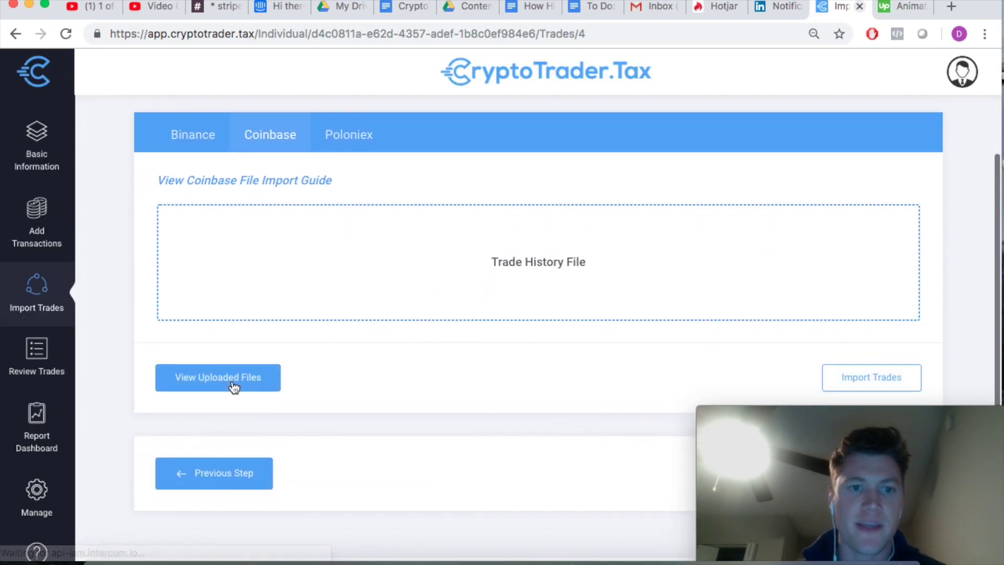
left_click(226, 380)
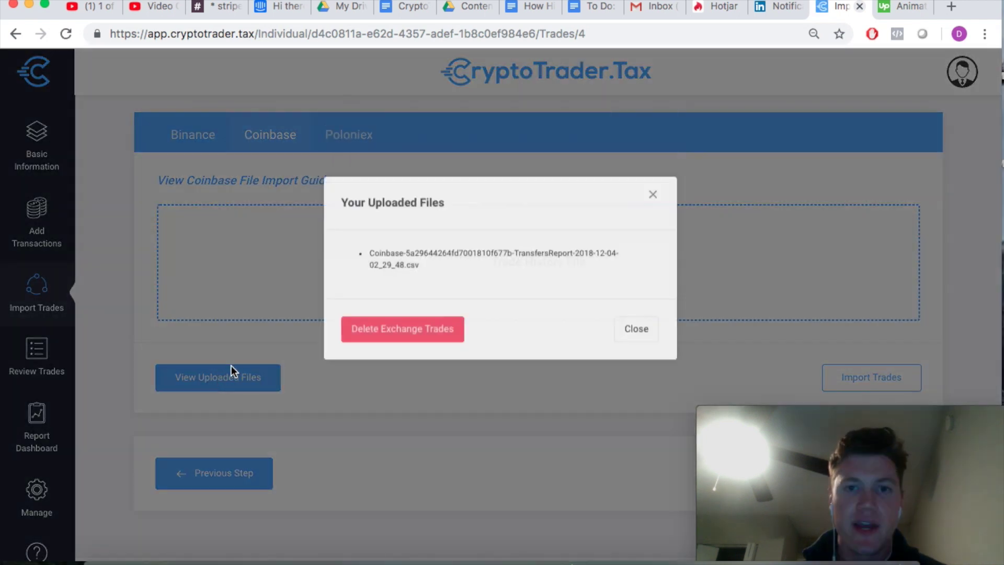
left_click(417, 368)
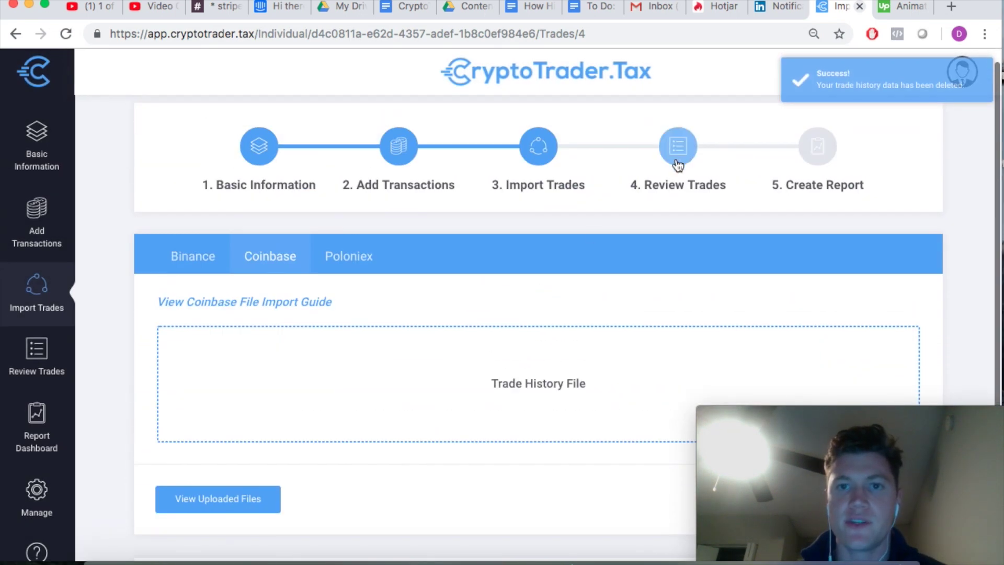
- Open the Review Trades step again and check the Binance BAT-ETH buy for a missing purchase history warning
left_click(685, 151)
scroll(555, 250, "down", 3)
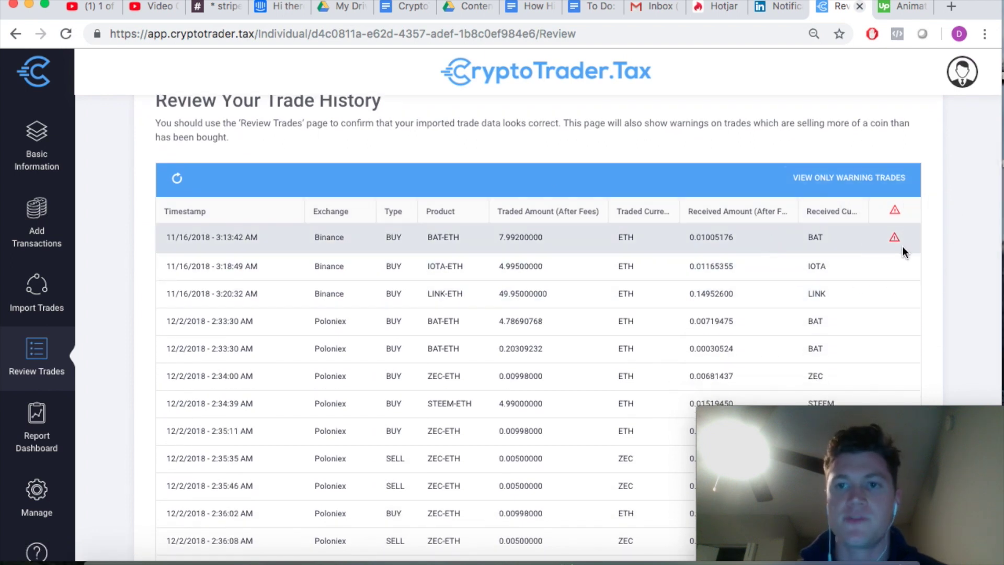
scroll(677, 228, "up", 3)
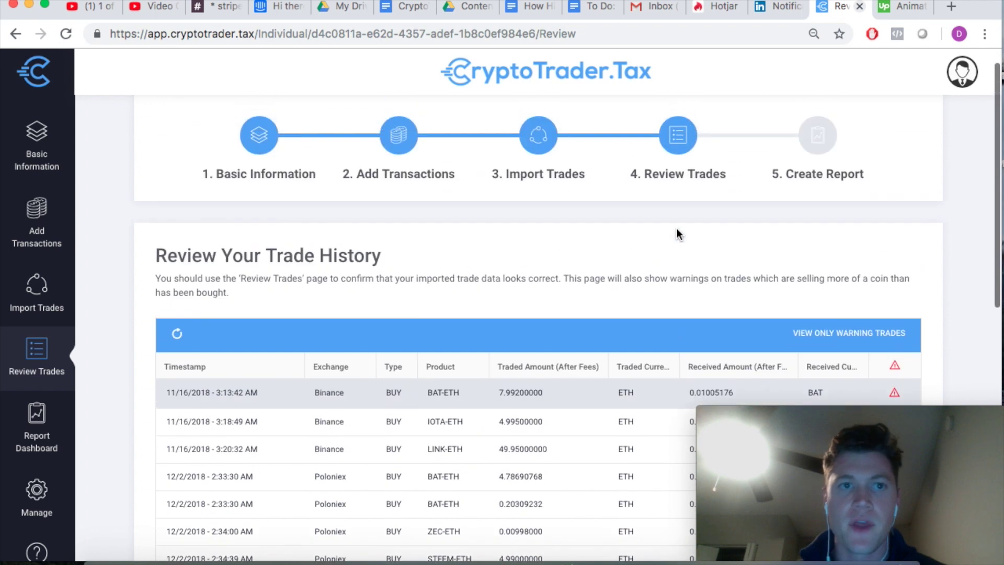
scroll(713, 192, "up", 1)
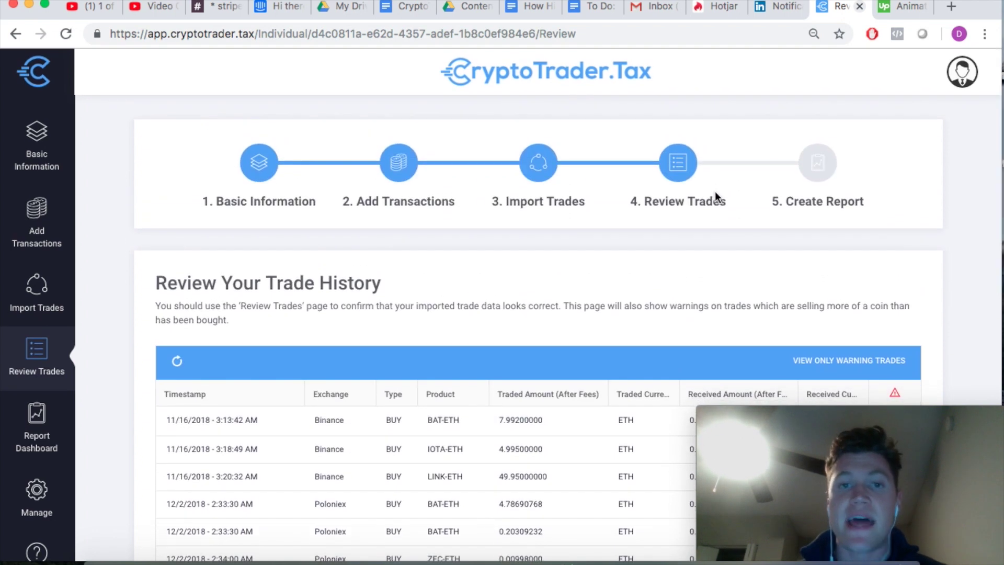
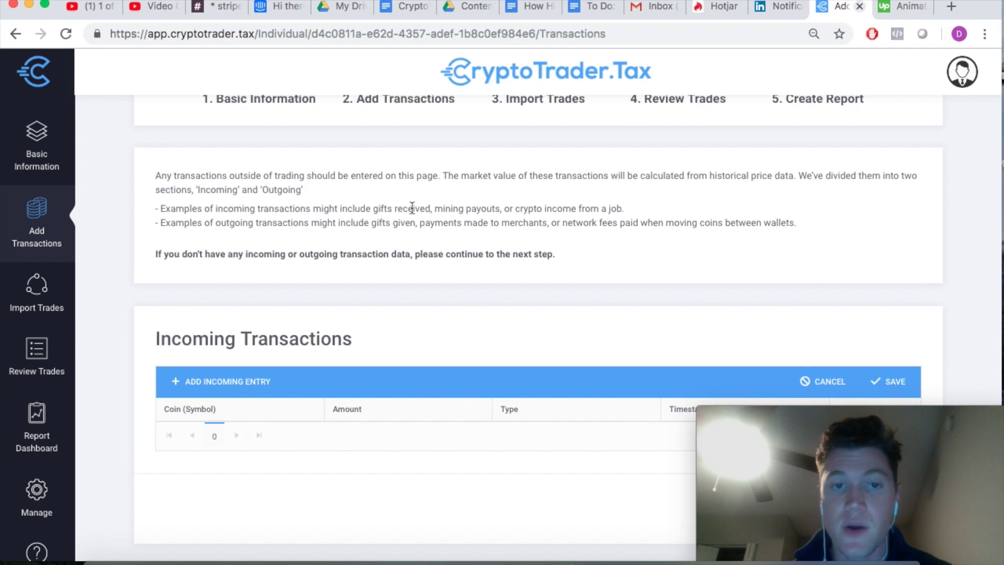
- Read the Add Transactions page's examples of incoming transactions, including income from a job, and view the Incoming Transactions table
left_click_drag(499, 214, 559, 211)
left_click(586, 209)
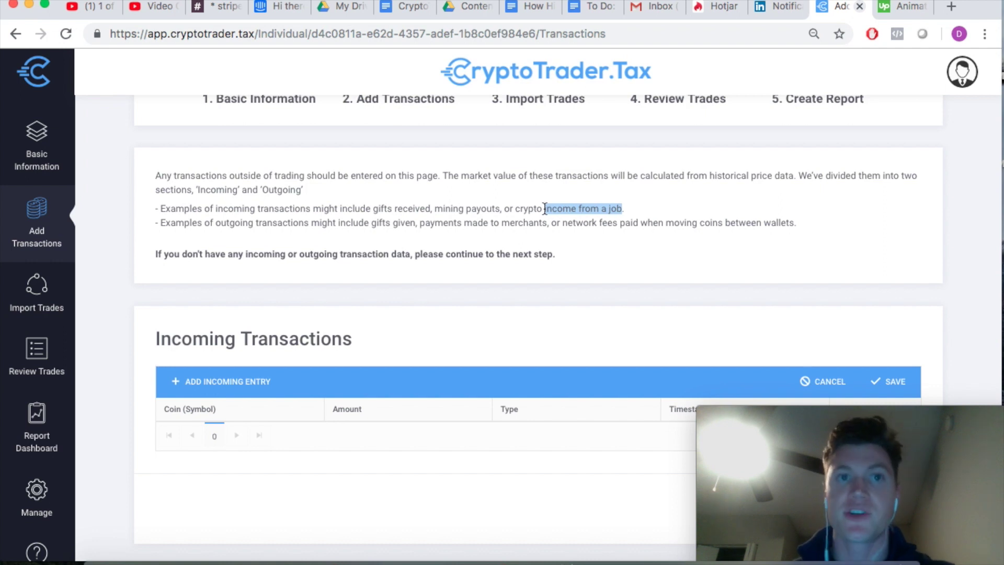
scroll(440, 278, "down", 3)
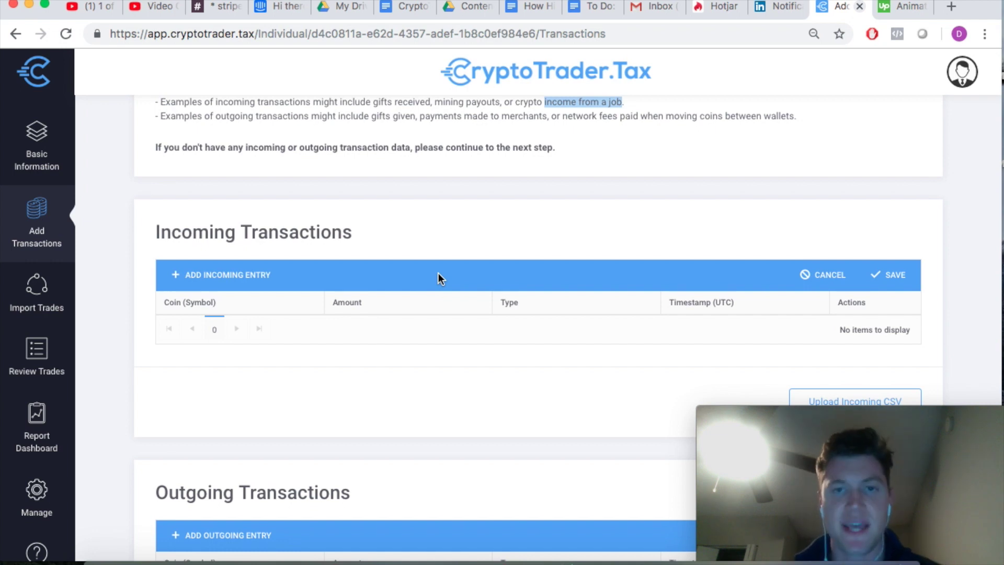
- Add an incoming transaction entry for ETH with an amount of 1 and the type MINING
scroll(438, 273, "down", 2)
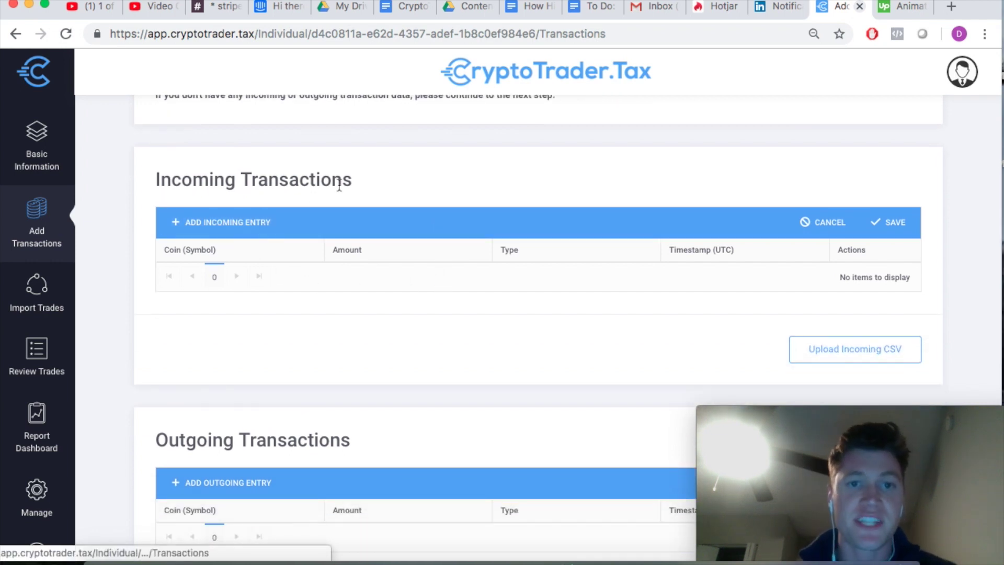
left_click(224, 224)
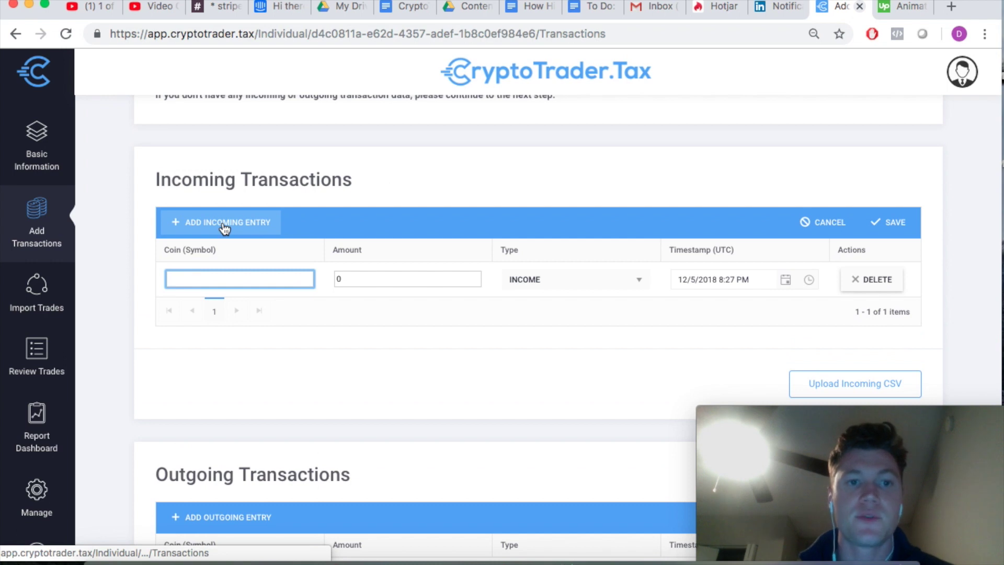
type("ETH")
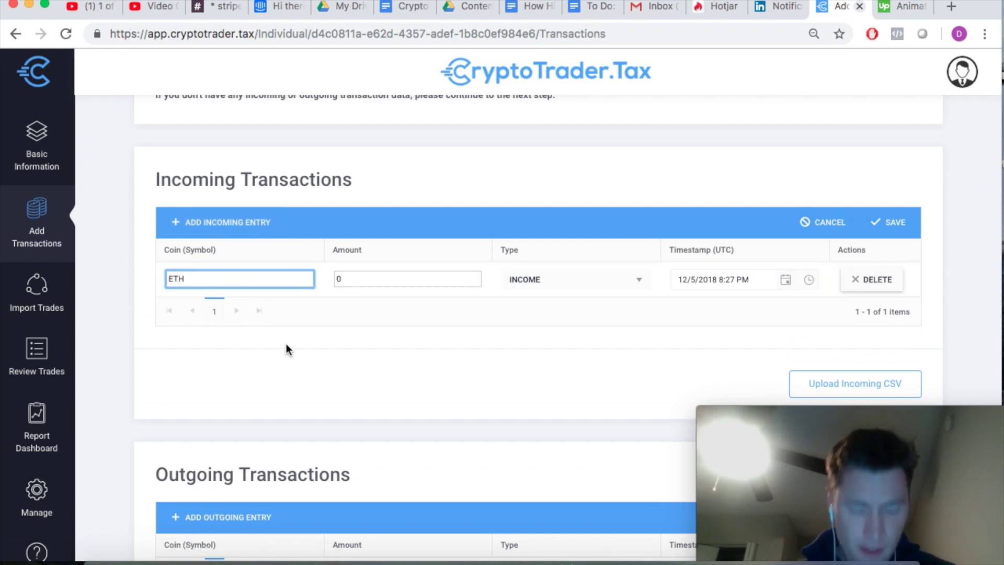
left_click(372, 280)
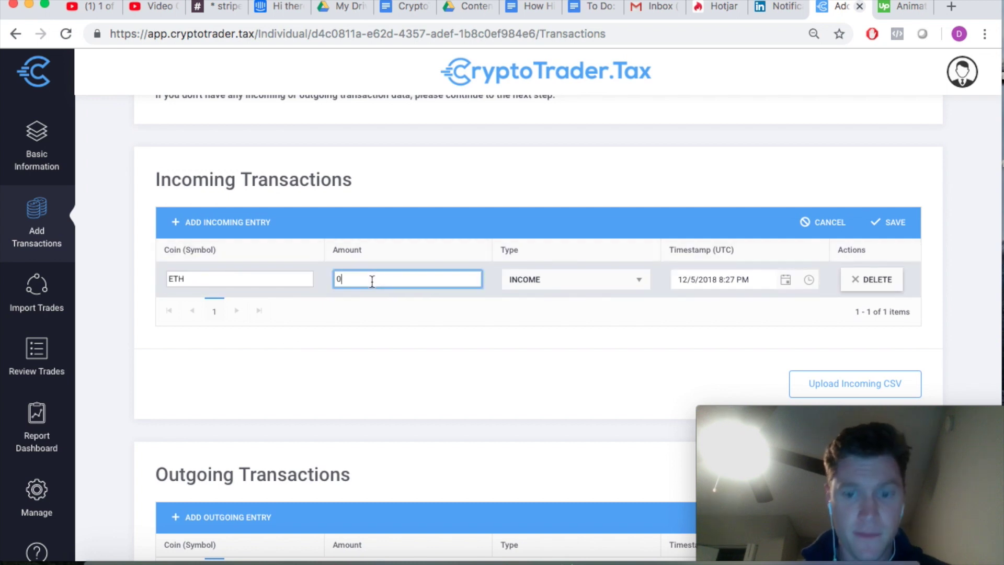
type("10")
left_click(560, 283)
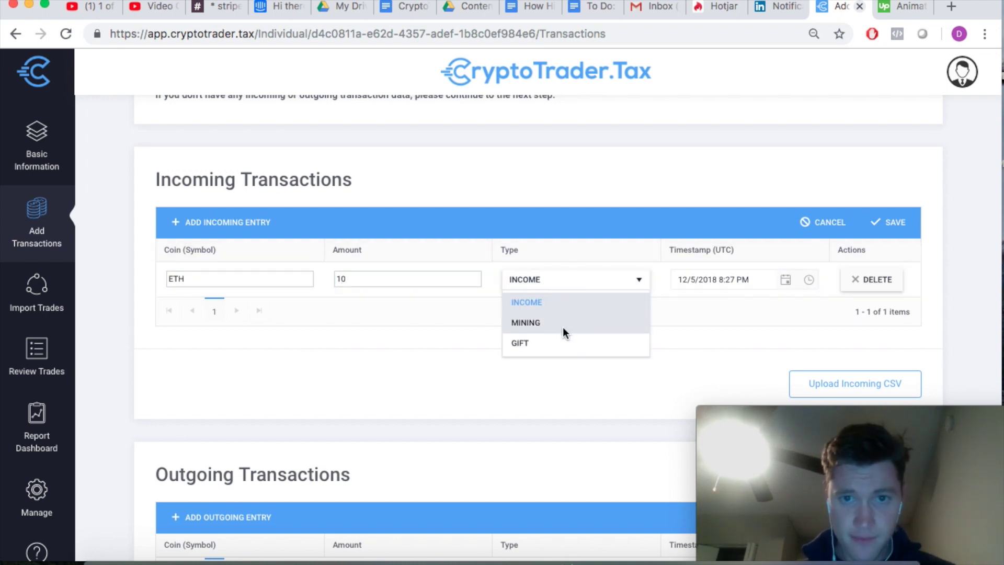
left_click(560, 325)
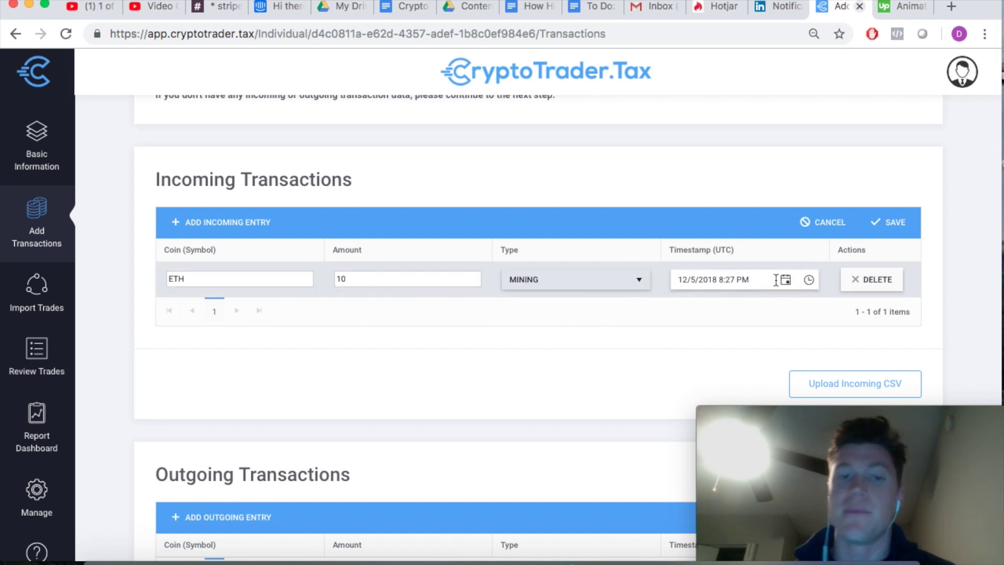
left_click(418, 279)
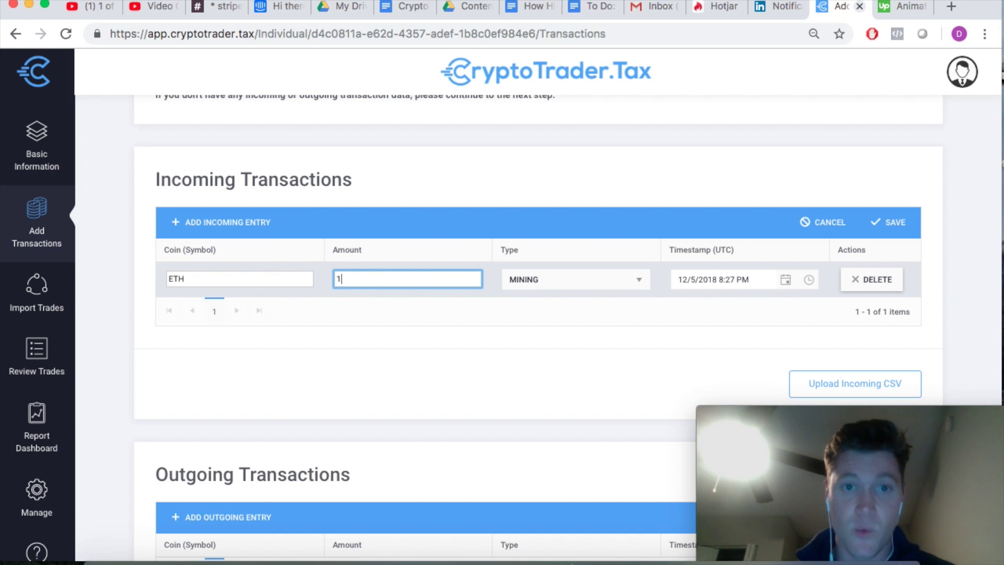
- Date the new ETH mining entry 1/4/2018 and save the incoming transactions
left_click(720, 280)
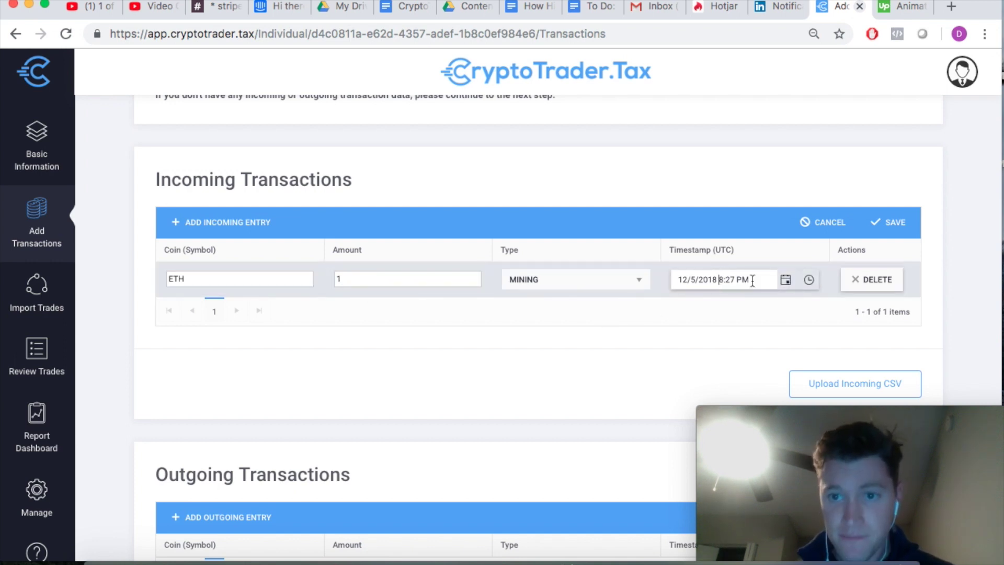
left_click(786, 281)
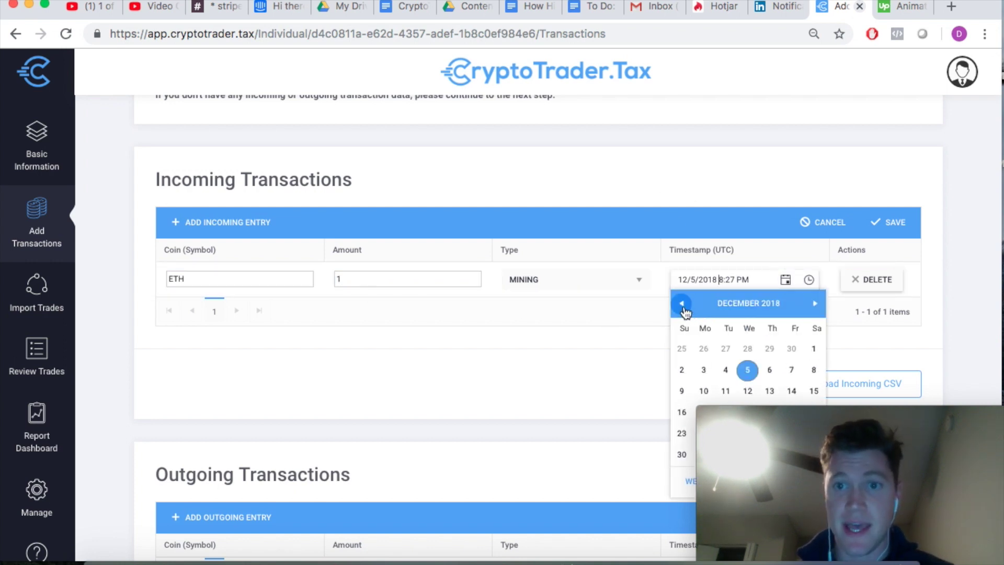
left_click(683, 305)
left_click(682, 305)
left_click(683, 304)
left_click(683, 304)
left_click(682, 305)
left_click(682, 304)
left_click(683, 305)
left_click(683, 304)
left_click(683, 305)
left_click(683, 304)
left_click(683, 305)
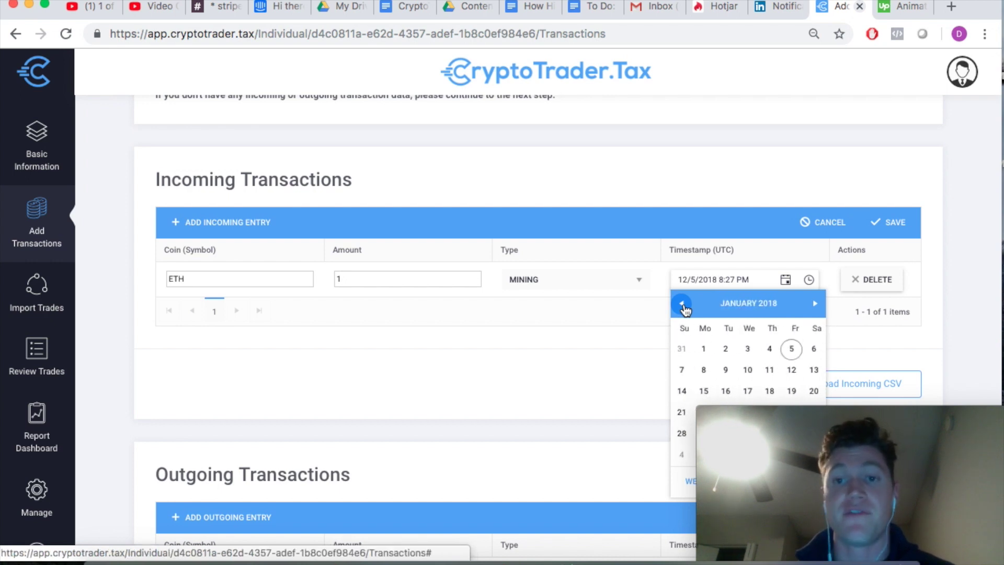
left_click(770, 349)
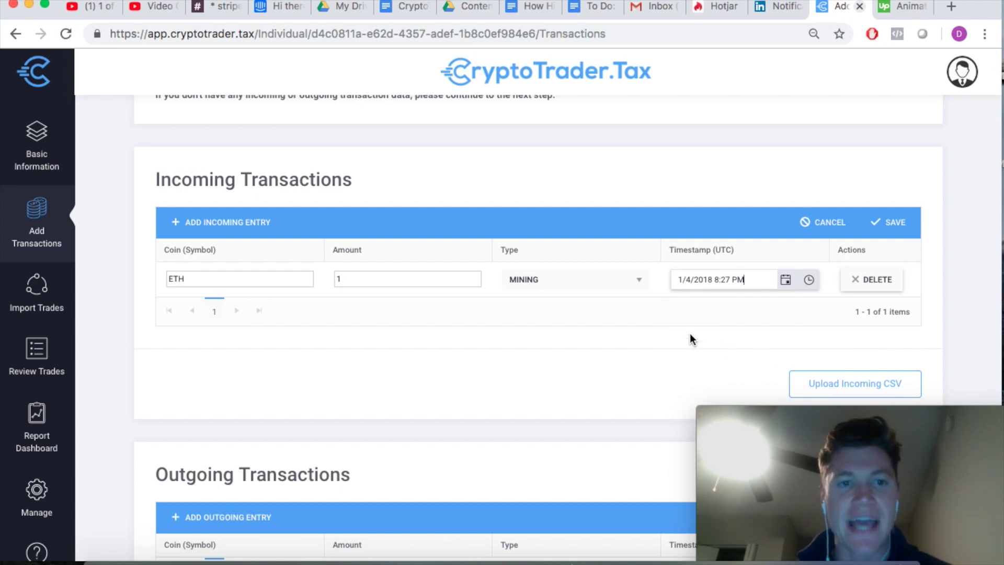
left_click(895, 223)
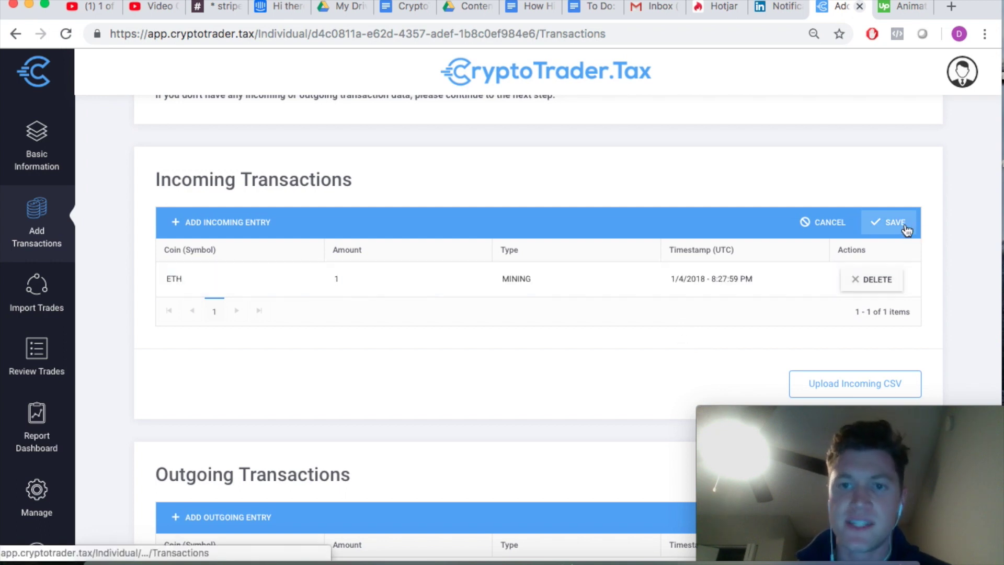
- Add a second incoming entry for ETH with an amount of 1 and the type MINING
left_click(244, 223)
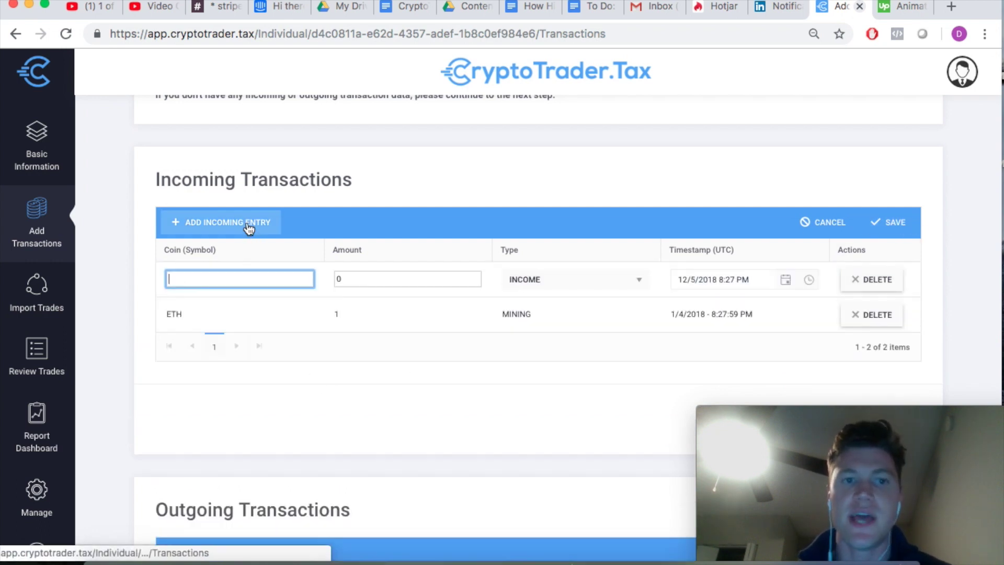
type("ETH")
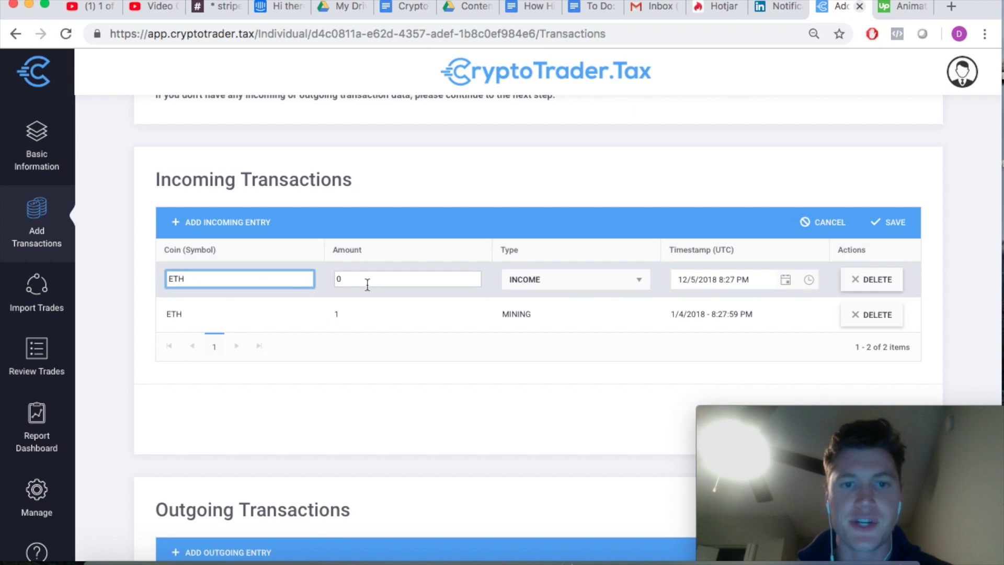
left_click(369, 281)
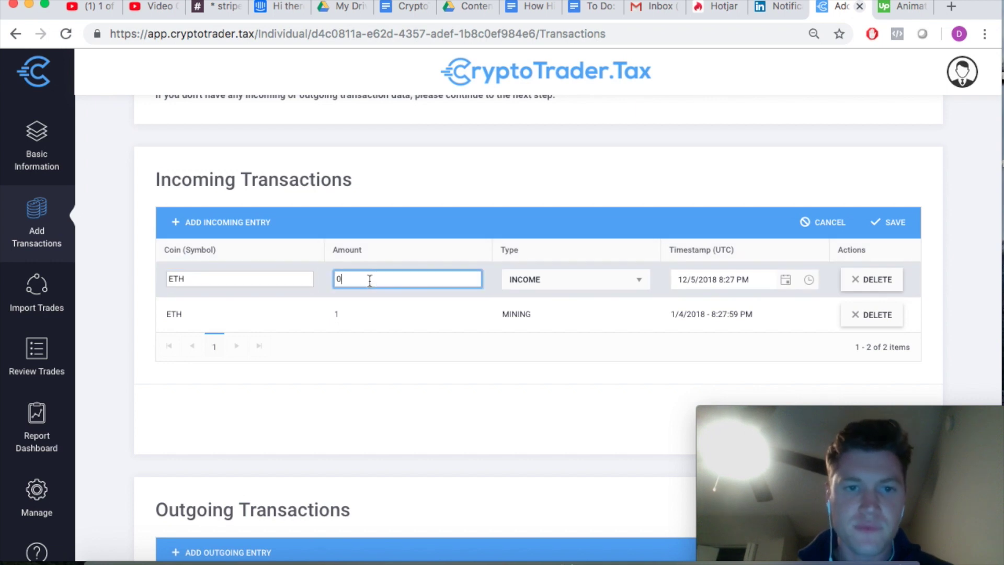
type("1")
left_click(564, 286)
left_click(553, 326)
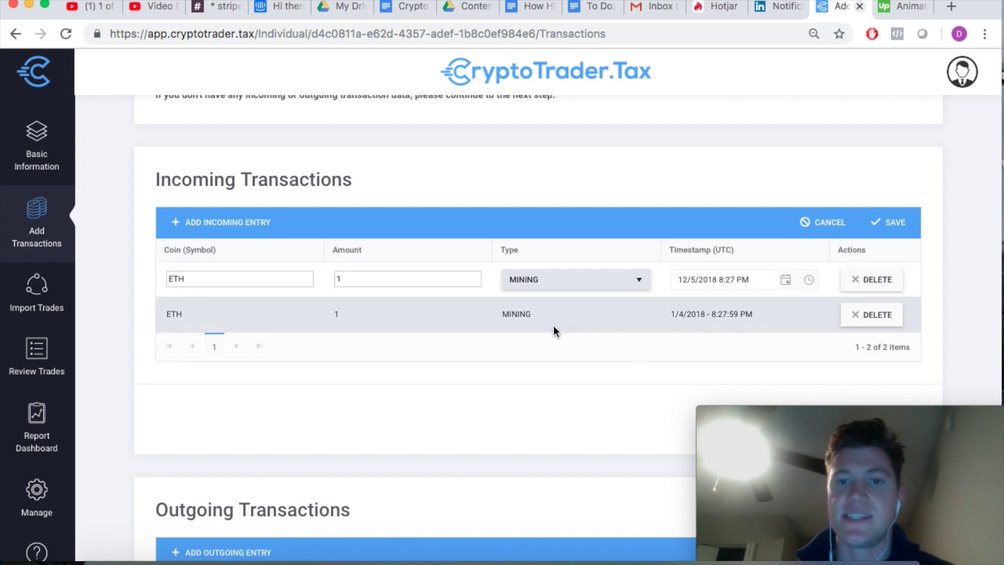
- Date the second ETH mining entry 3/6/2018 and save the incoming transactions
left_click(783, 282)
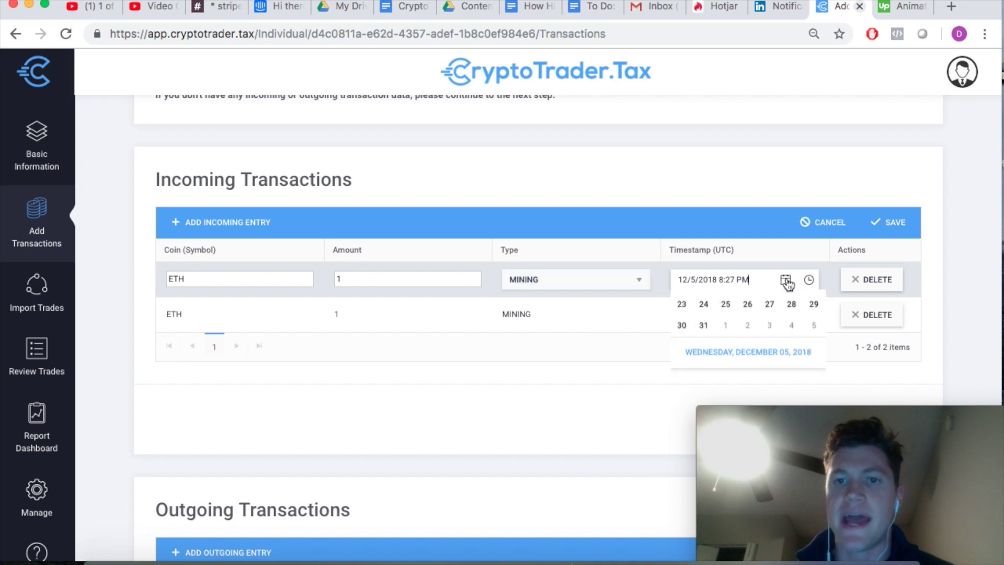
scroll(771, 334, "down", 1)
scroll(771, 334, "down", 2)
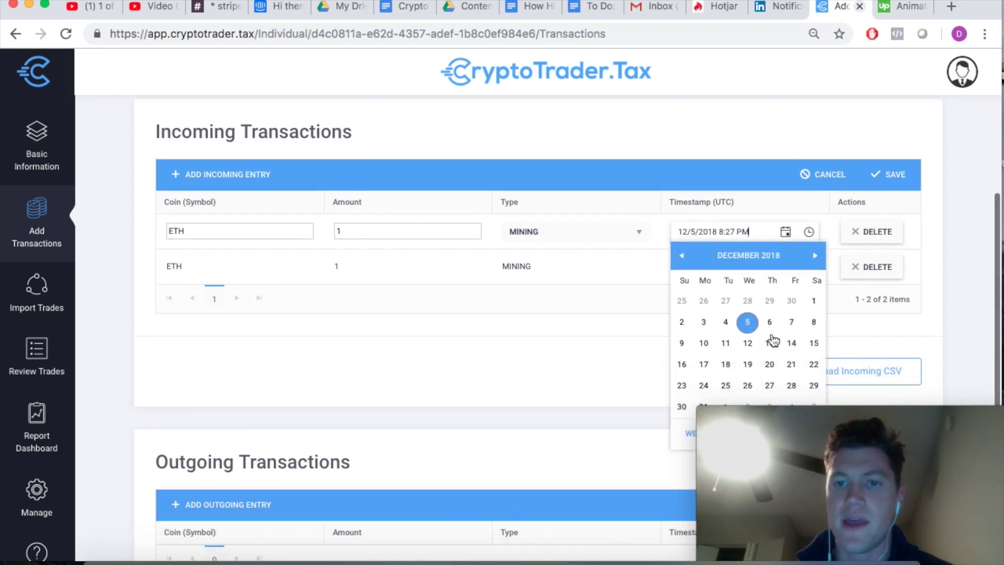
left_click(816, 256)
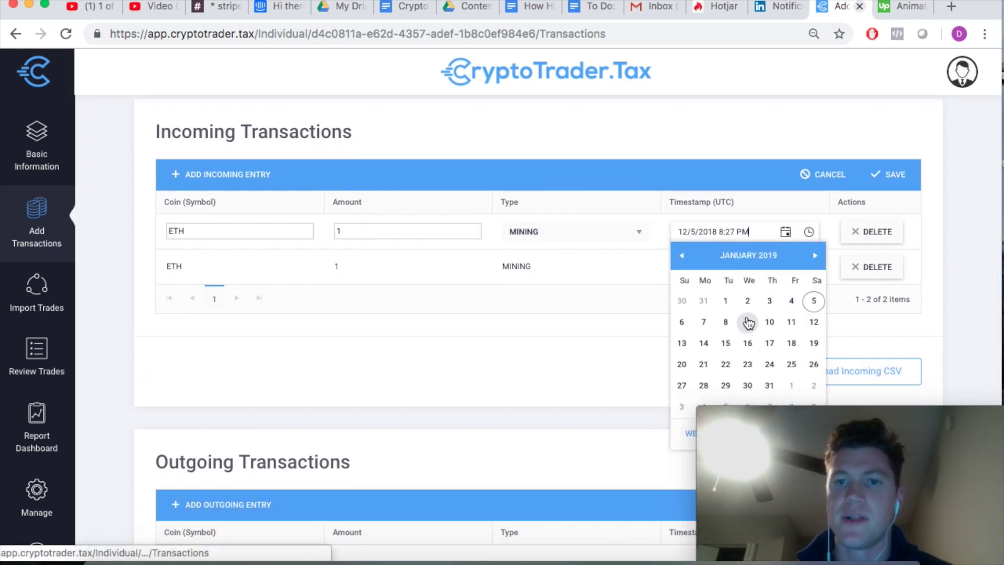
left_click(682, 261)
left_click(682, 262)
left_click(682, 262)
left_click(682, 261)
left_click(682, 262)
left_click(682, 262)
left_click(682, 261)
left_click(682, 261)
left_click(682, 261)
left_click(682, 262)
left_click(682, 262)
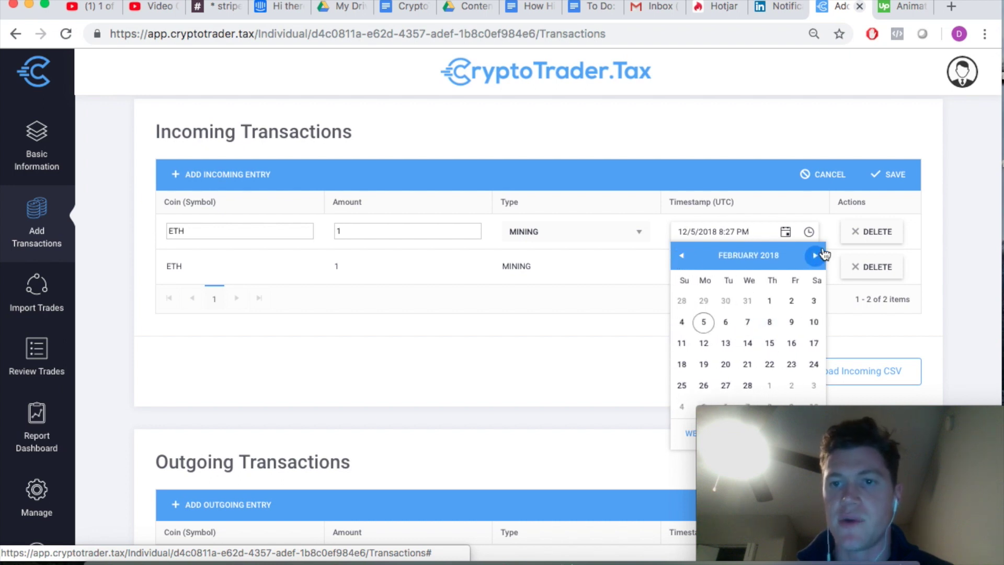
left_click(815, 260)
left_click(725, 323)
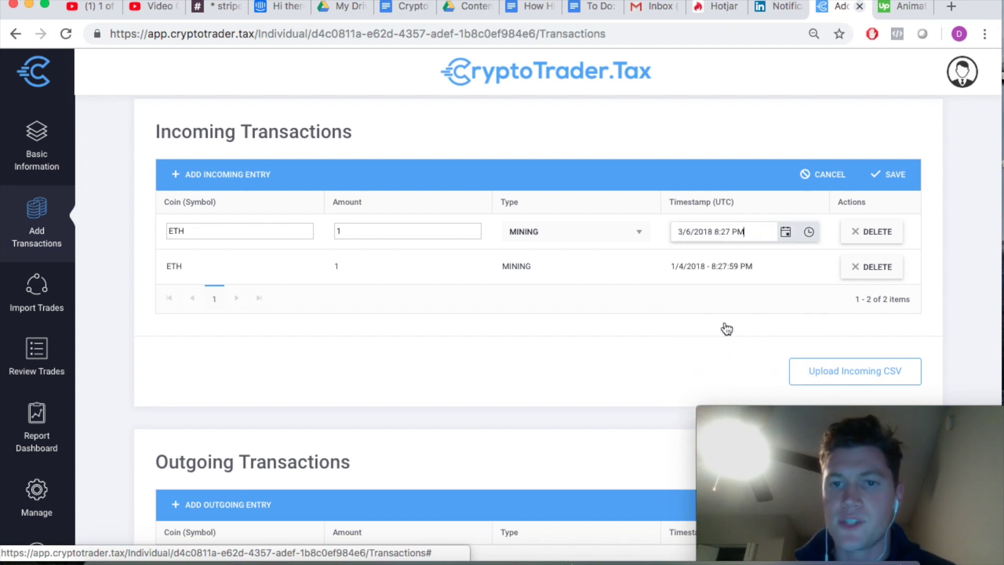
left_click(873, 177)
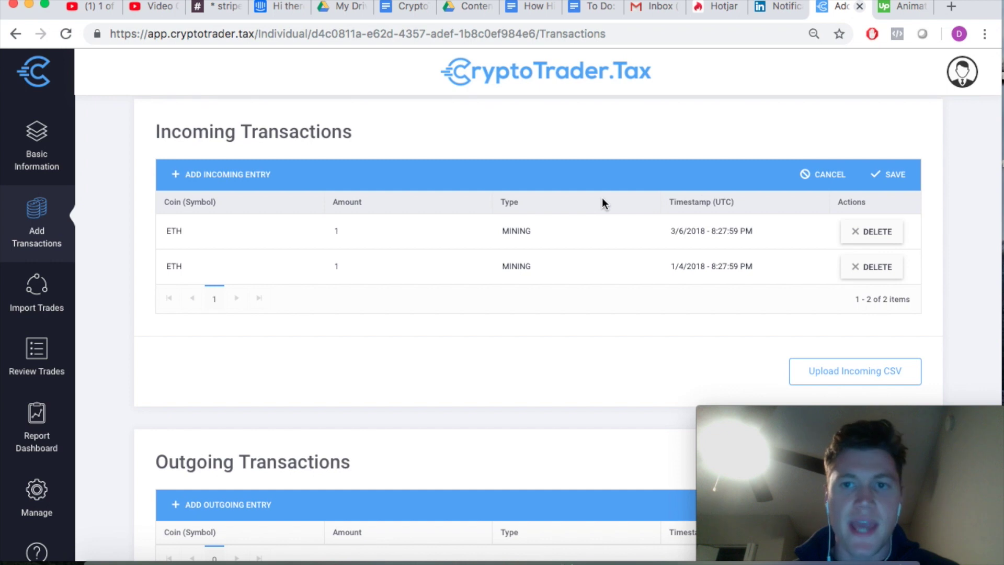
- Look over the Incoming and Outgoing Transactions tables and continue to the Import Trades step
scroll(603, 202, "down", 3)
scroll(601, 203, "up", 6)
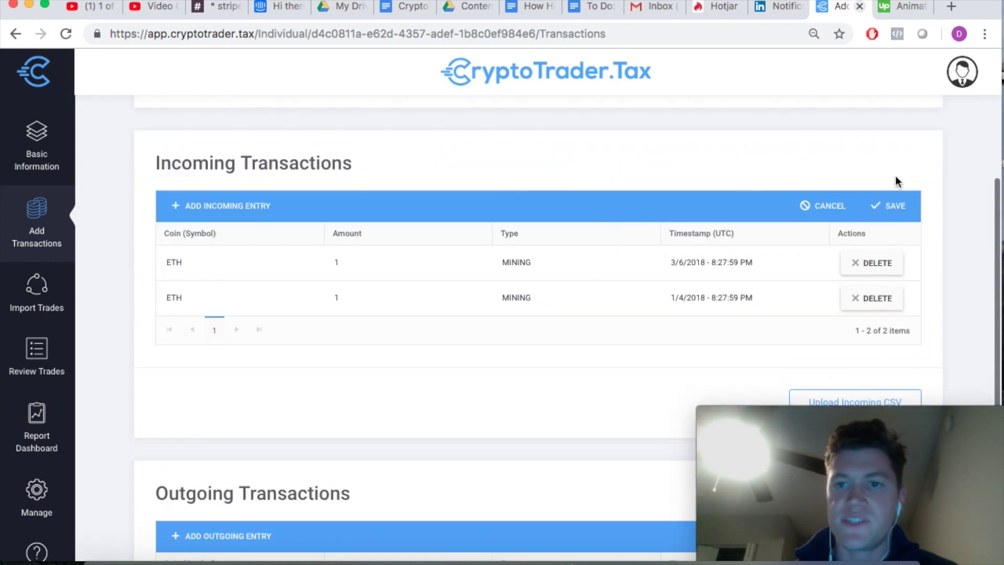
scroll(786, 318, "down", 6)
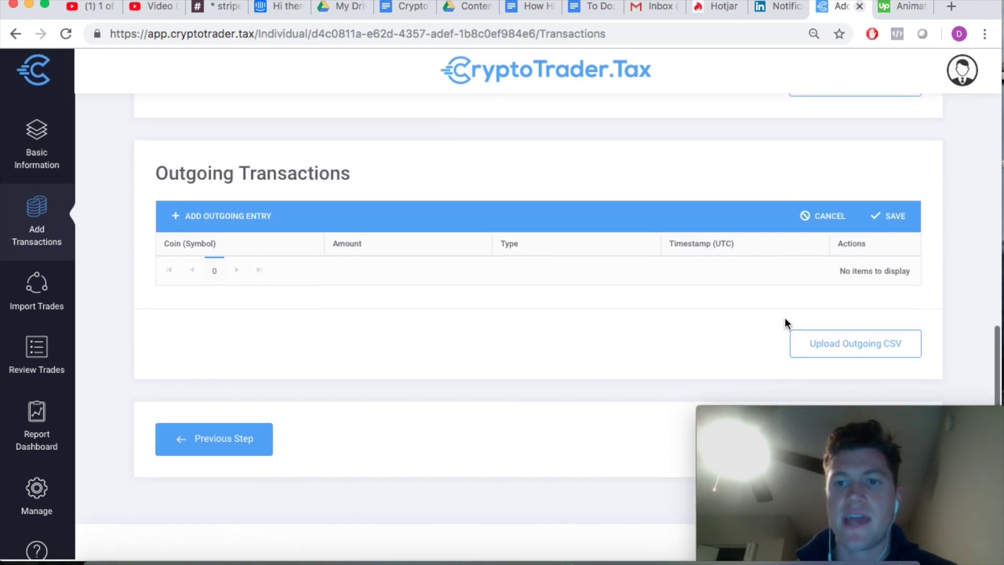
left_click_drag(799, 408, 802, 463)
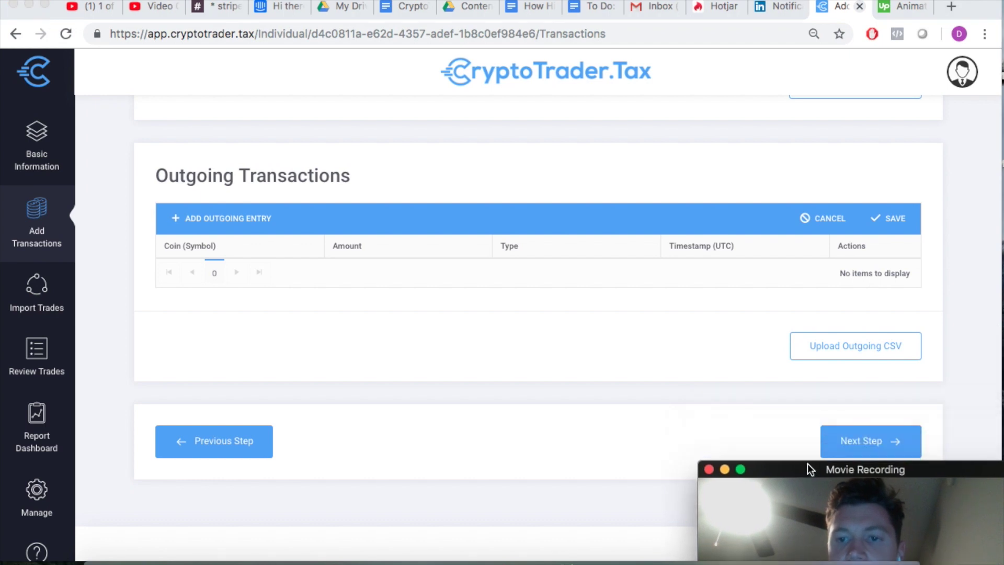
left_click(858, 441)
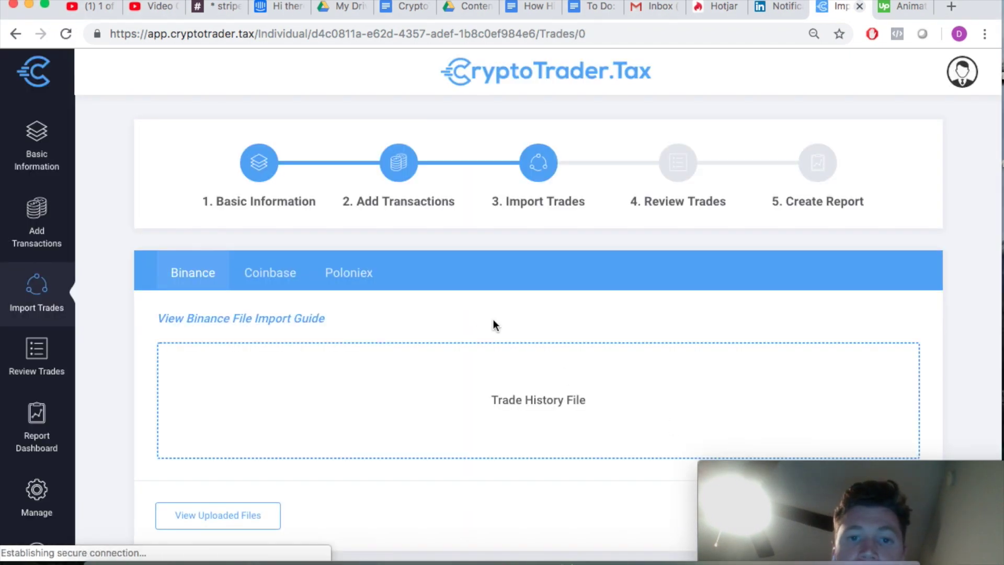
- Check the list of uploaded files for the Coinbase exchange and close it
left_click(270, 273)
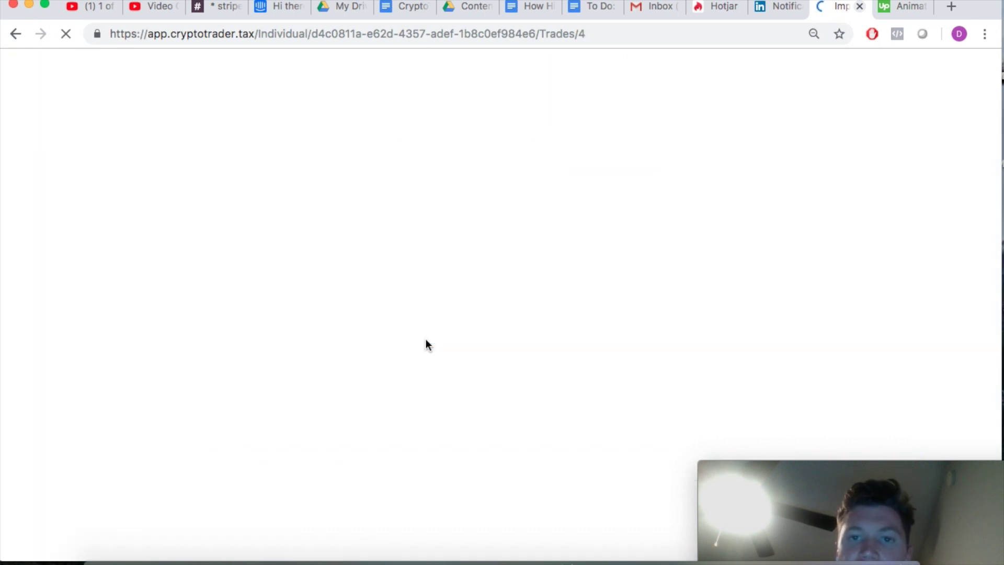
scroll(425, 344, "down", 2)
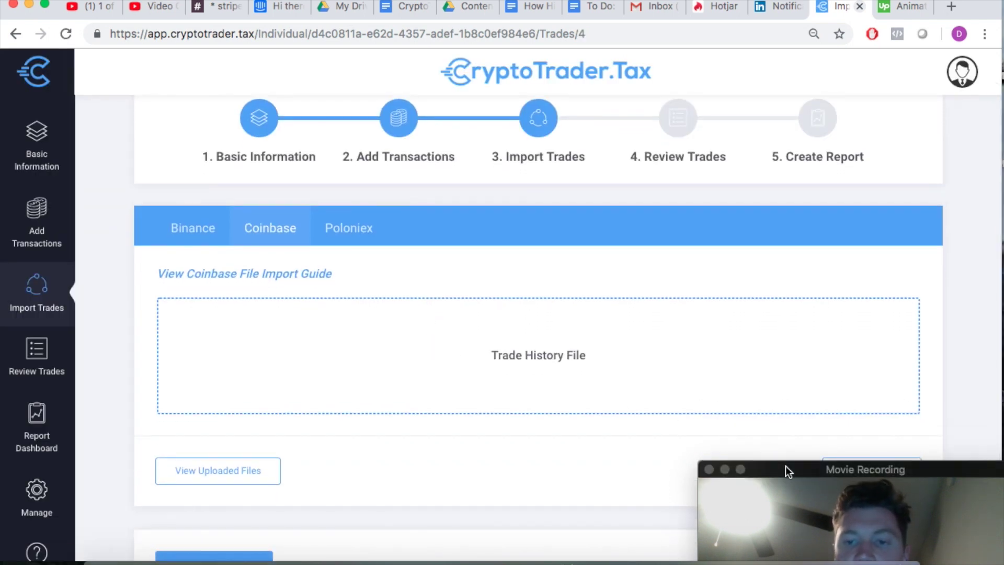
left_click_drag(786, 469, 789, 439)
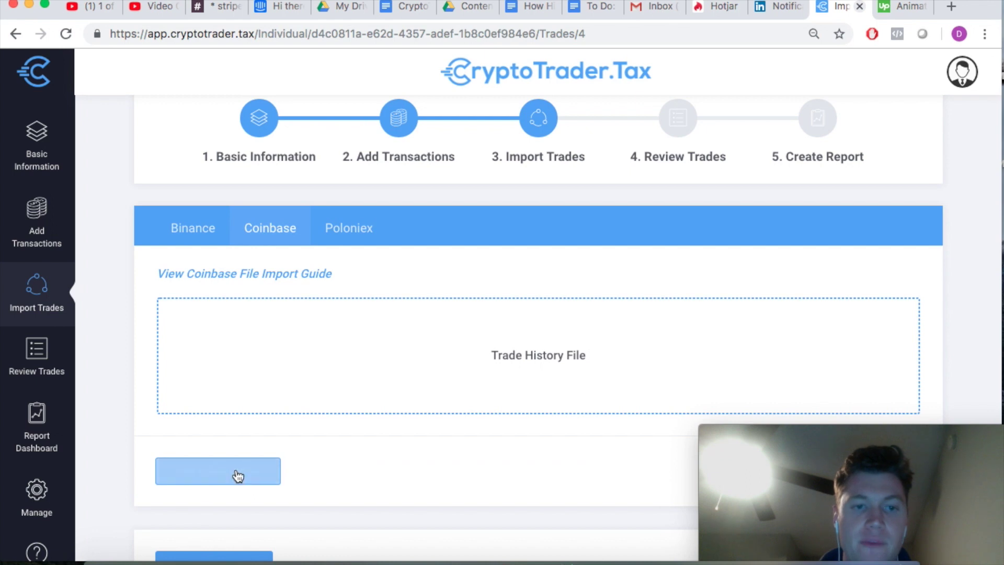
left_click(232, 471)
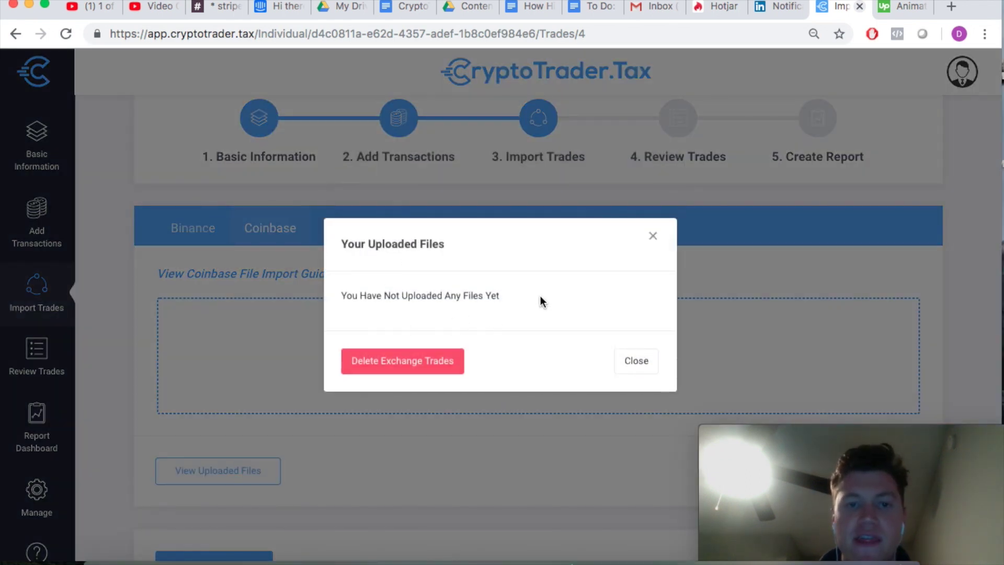
left_click(637, 361)
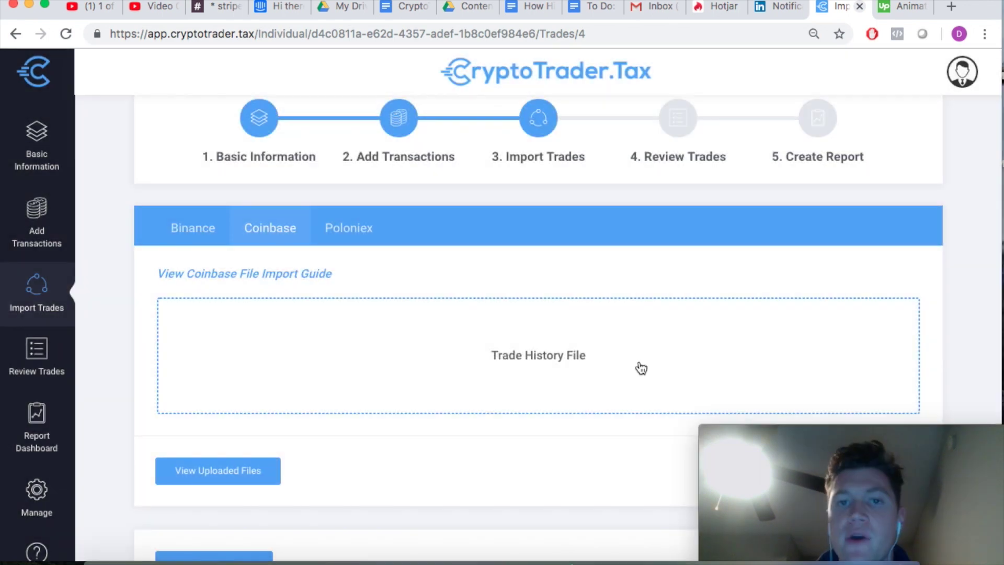
scroll(639, 364, "down", 3)
scroll(640, 365, "up", 4)
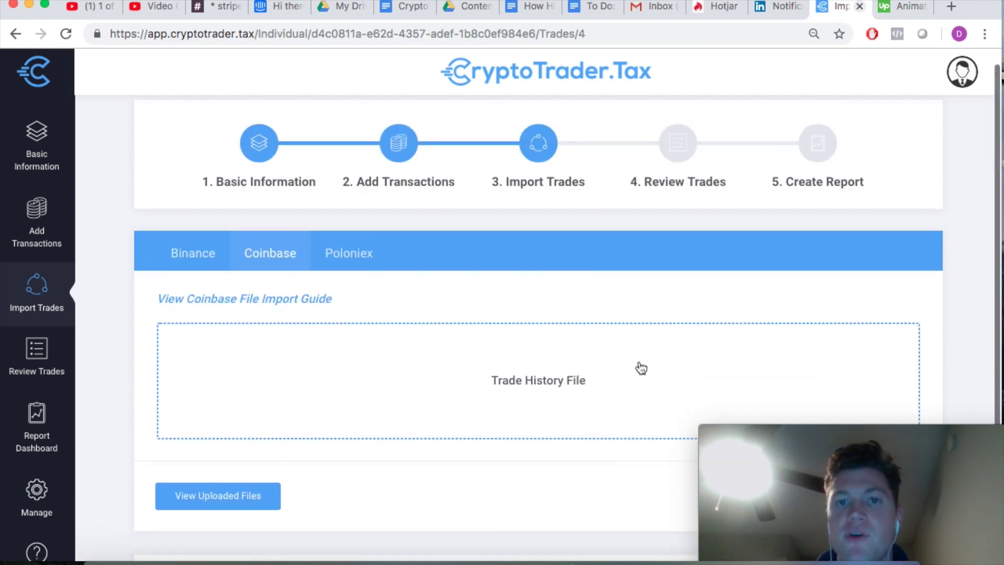
- Go to the Review Trades step and check the Binance and Poloniex ETH trades for warning markers
left_click(678, 149)
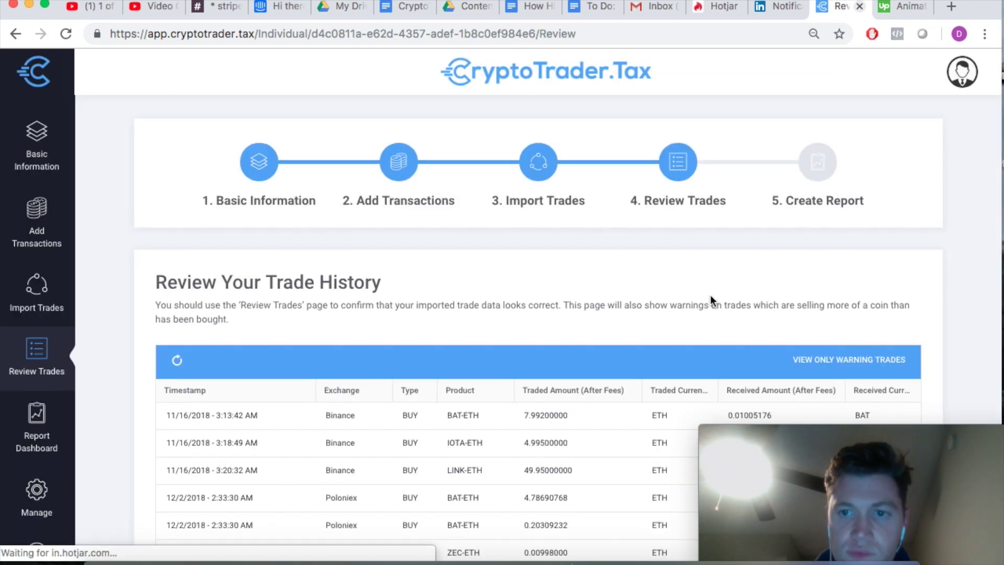
scroll(710, 299, "down", 2)
scroll(711, 301, "down", 1)
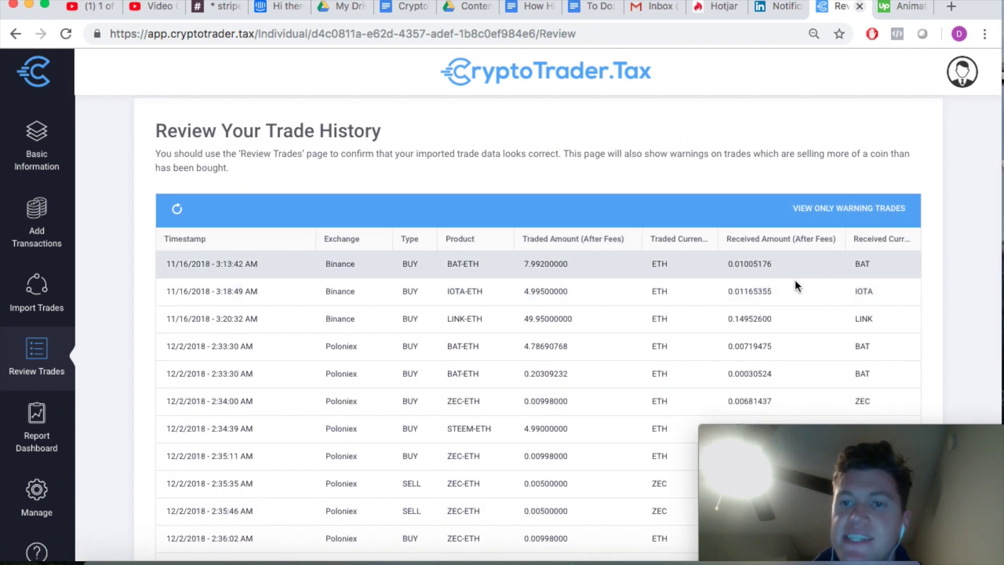
scroll(795, 280, "down", 2)
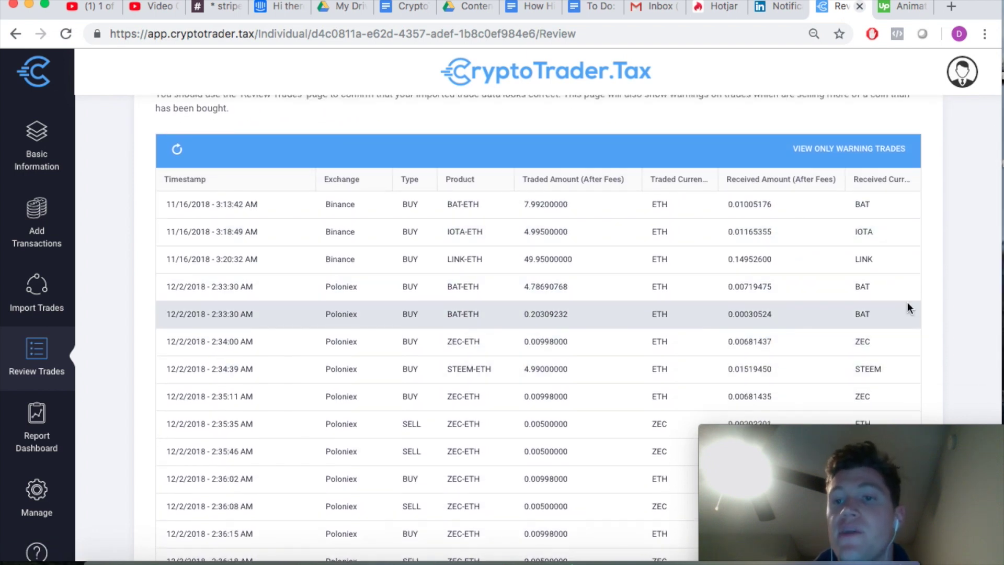
- Look through the whole Review Trades history, from the first Binance trade to the last Poloniex EOS-ETH trade, for remaining warnings
scroll(824, 292, "down", 2)
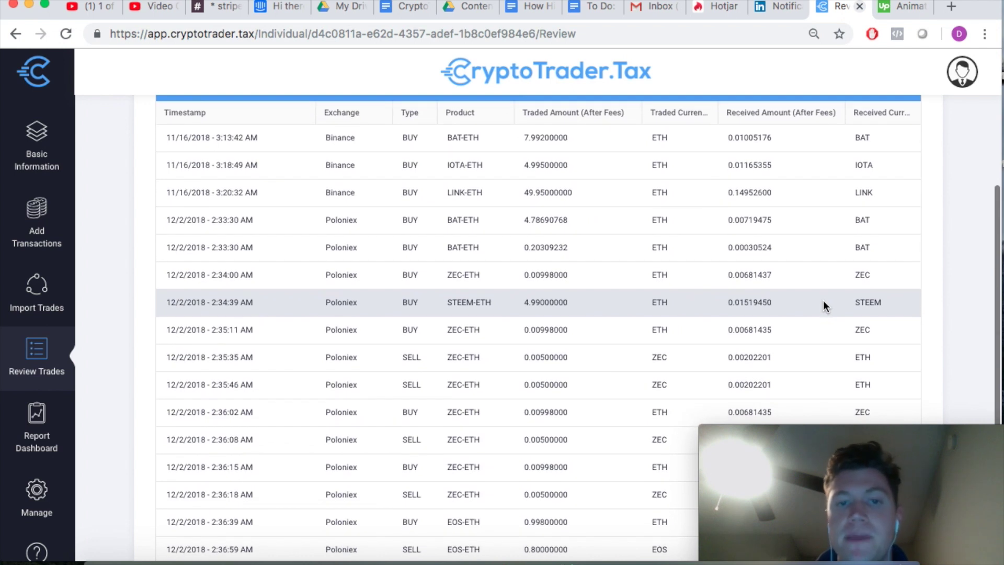
scroll(824, 306, "down", 5)
scroll(824, 306, "up", 3)
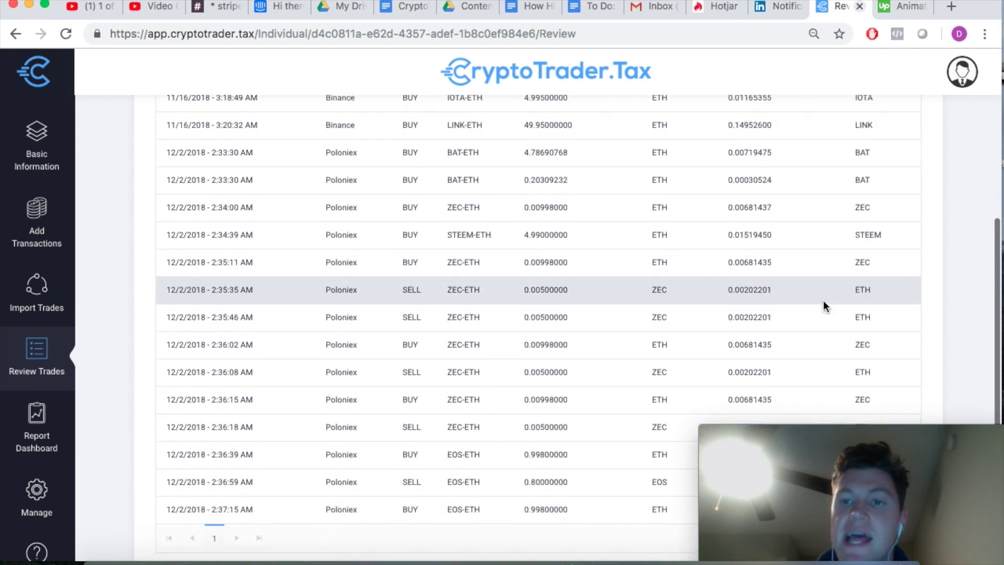
scroll(823, 301, "up", 2)
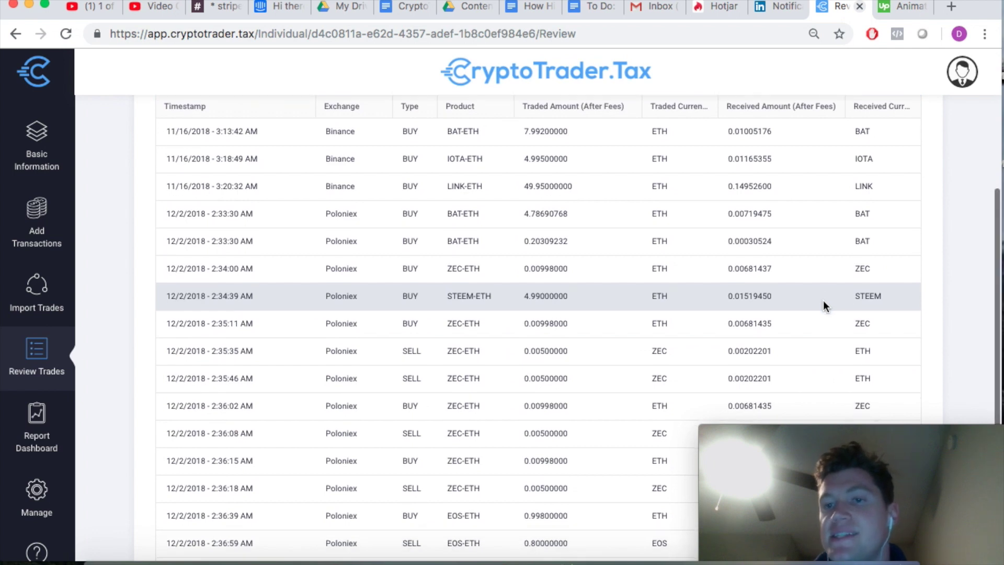
scroll(824, 301, "down", 1)
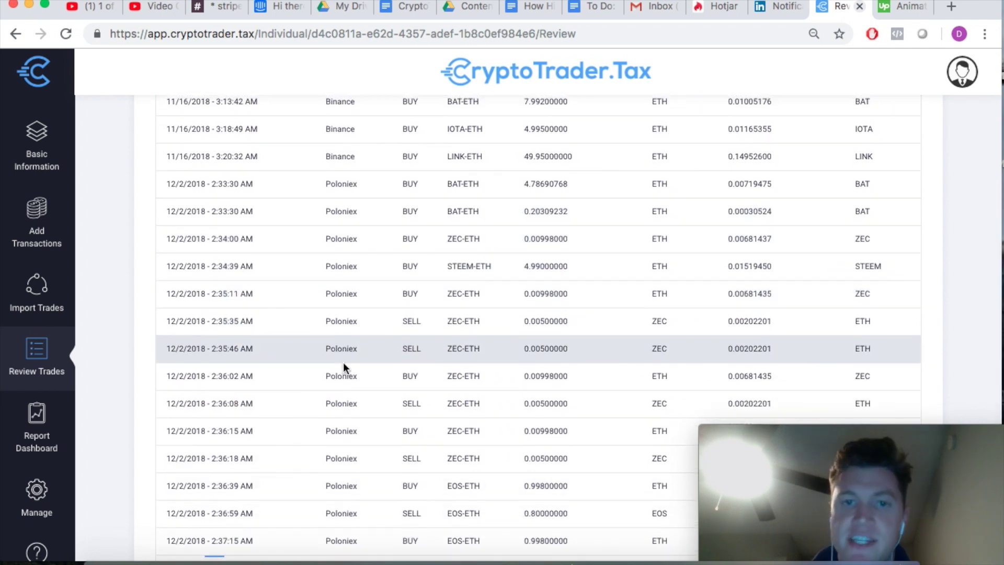
scroll(344, 363, "down", 2)
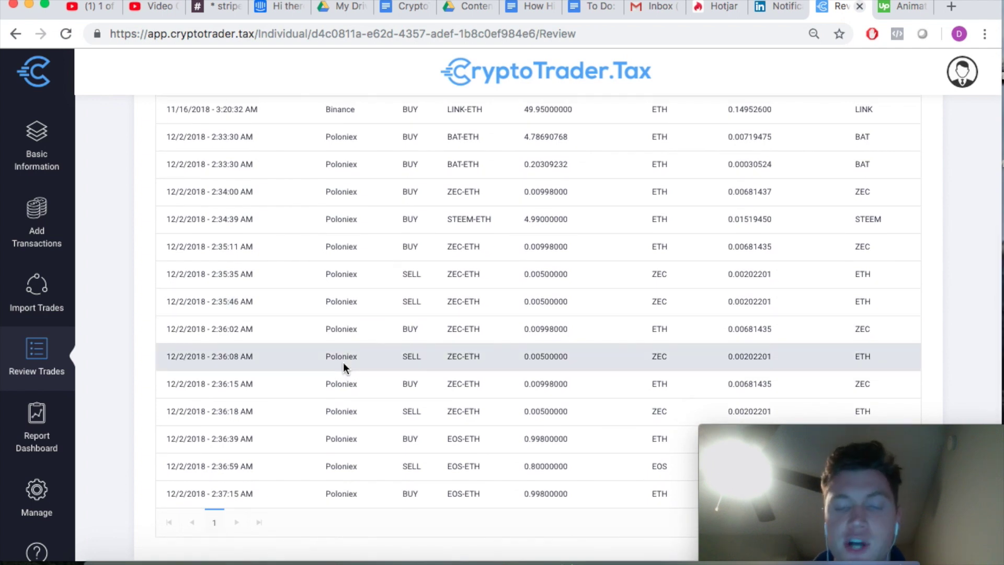
scroll(343, 362, "down", 3)
scroll(344, 365, "up", 12)
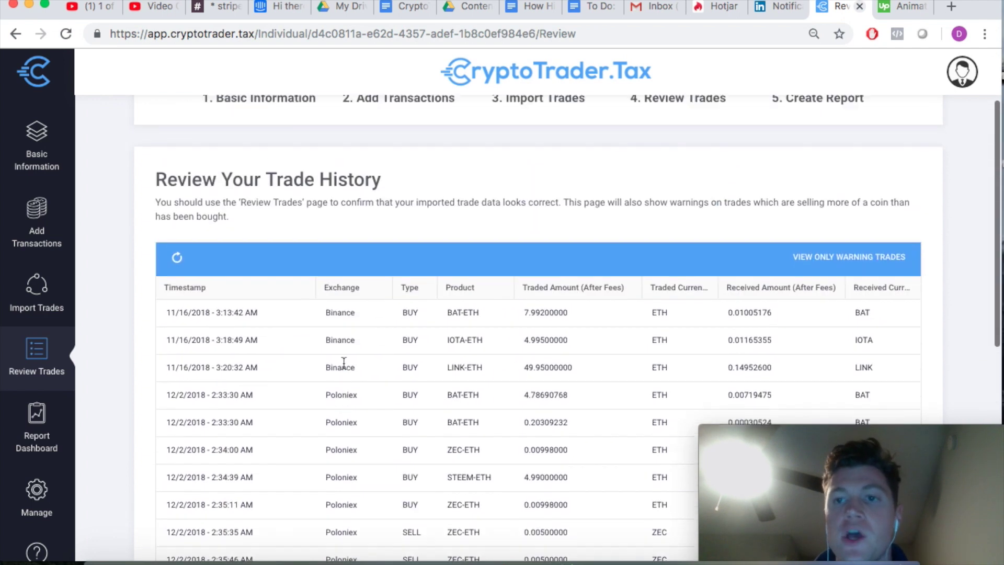
scroll(560, 328, "down", 2)
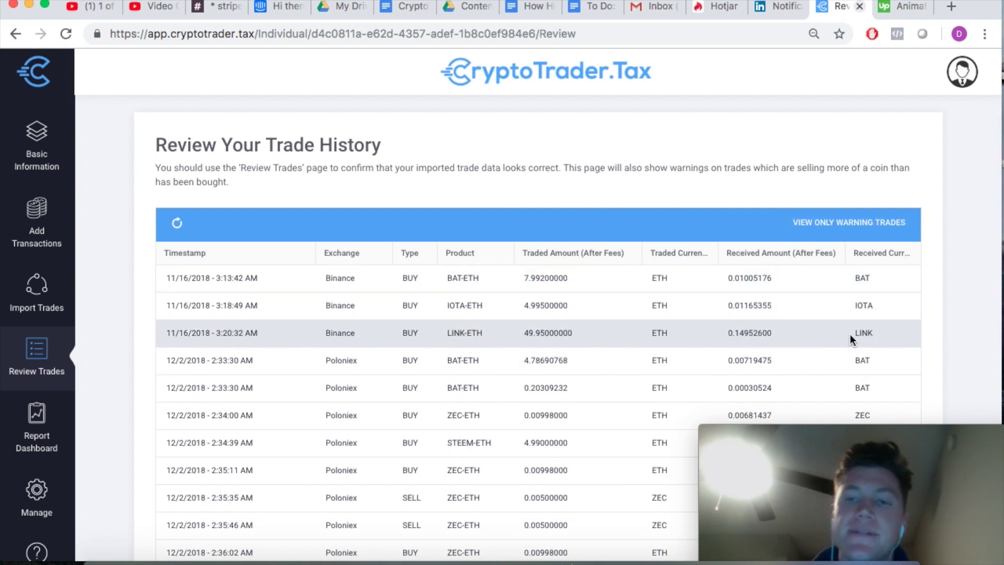
scroll(851, 335, "down", 2)
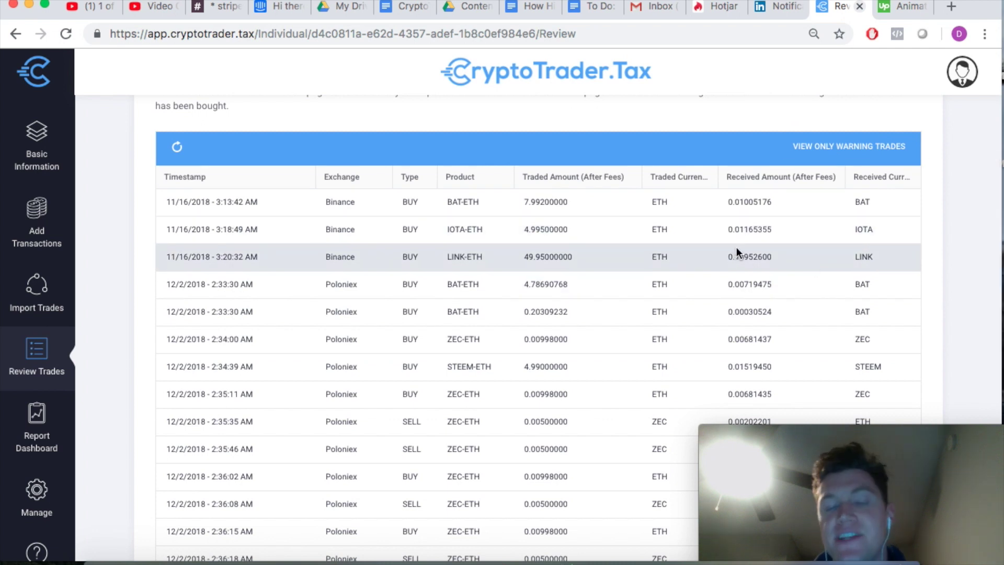
scroll(736, 251, "up", 5)
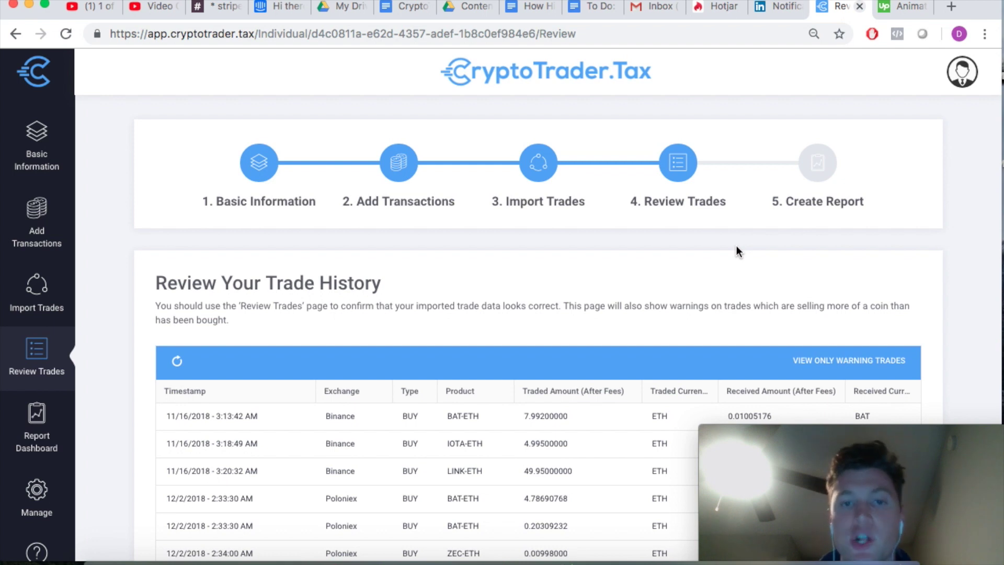
scroll(737, 248, "down", 3)
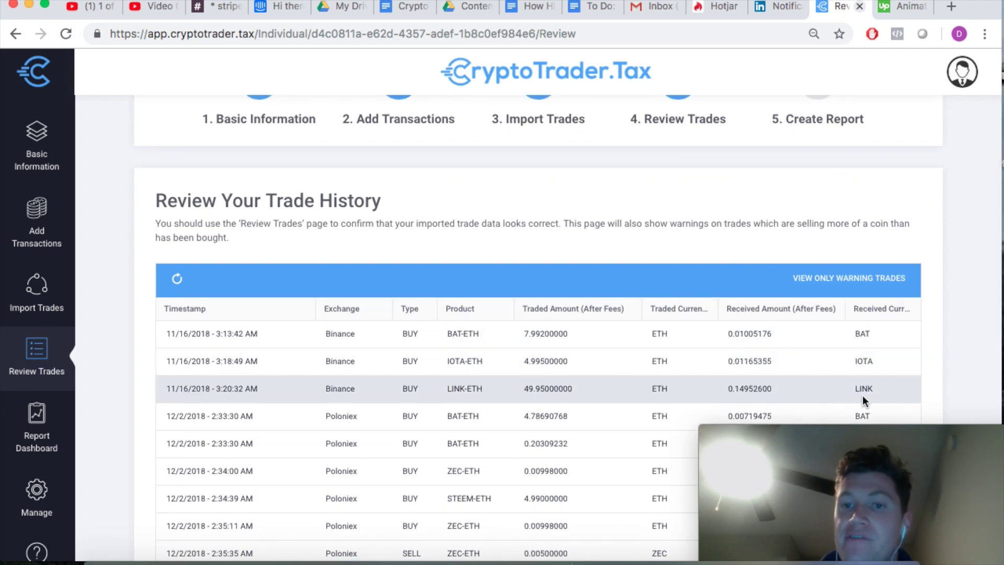
scroll(849, 319, "down", 4)
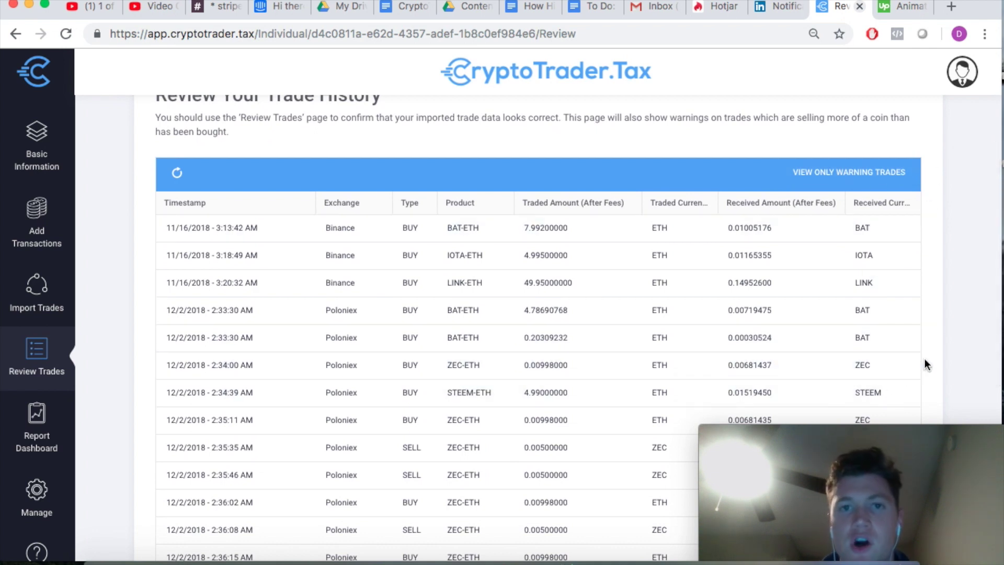
- Uncover the support chat by moving the webcam window aside, view the chat, close it, and put the webcam window back
left_click(910, 432)
left_click_drag(909, 431, 454, 391)
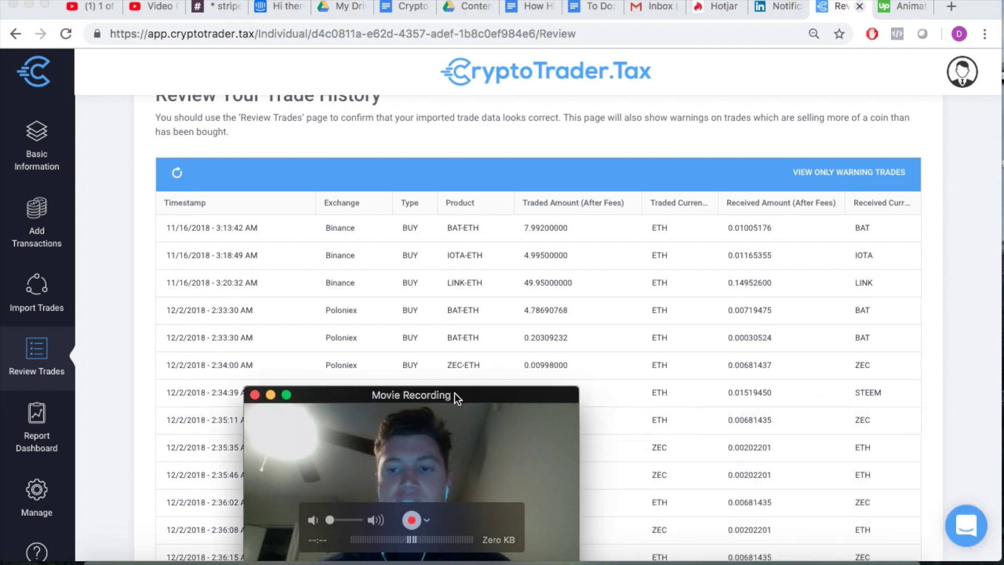
left_click(965, 527)
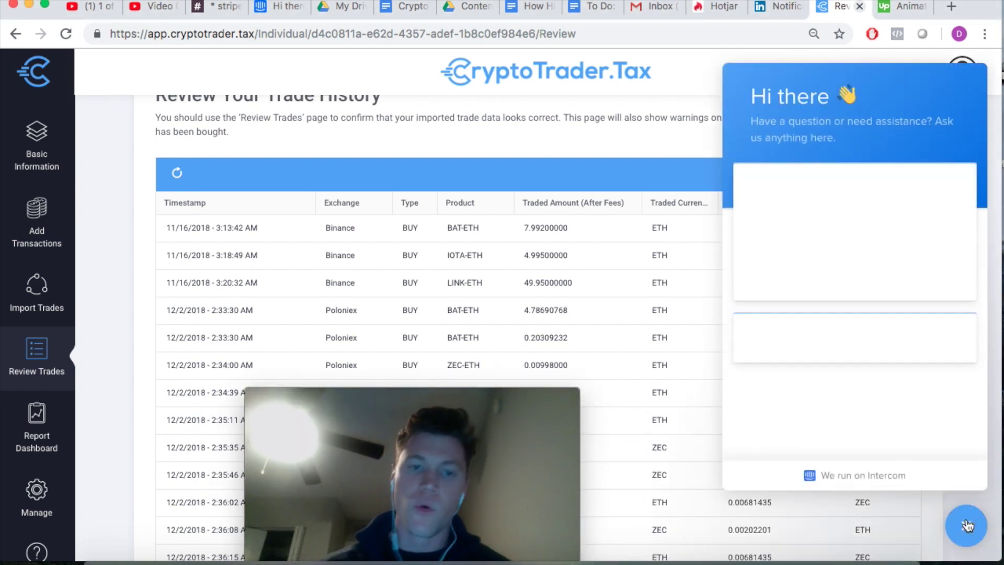
left_click(968, 526)
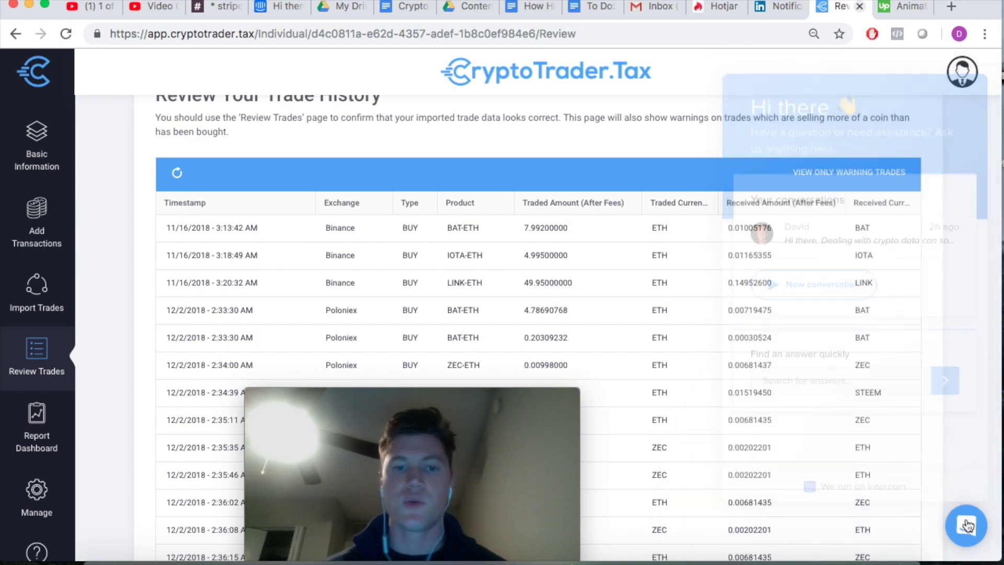
mouse_move(415, 391)
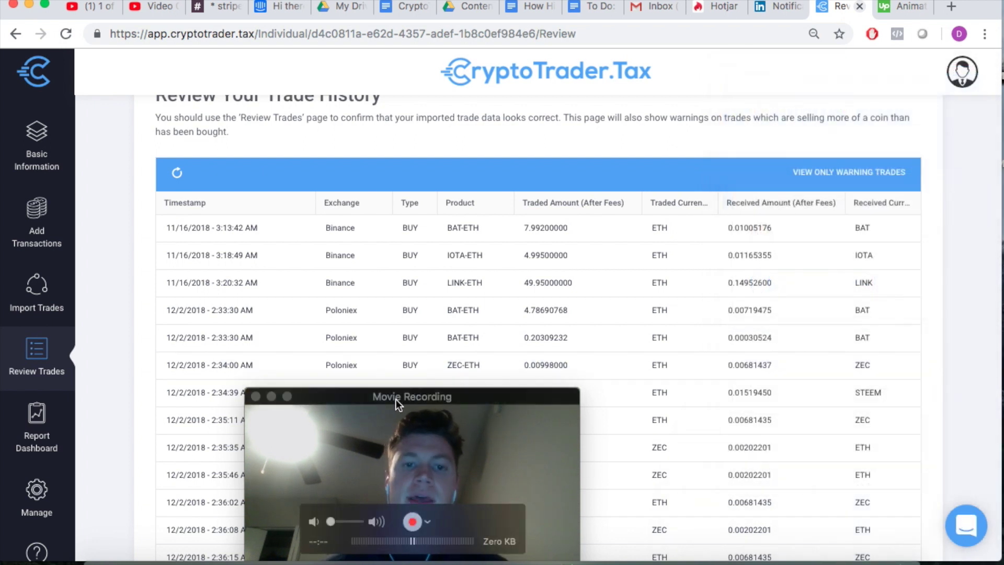
left_click_drag(393, 398, 839, 414)
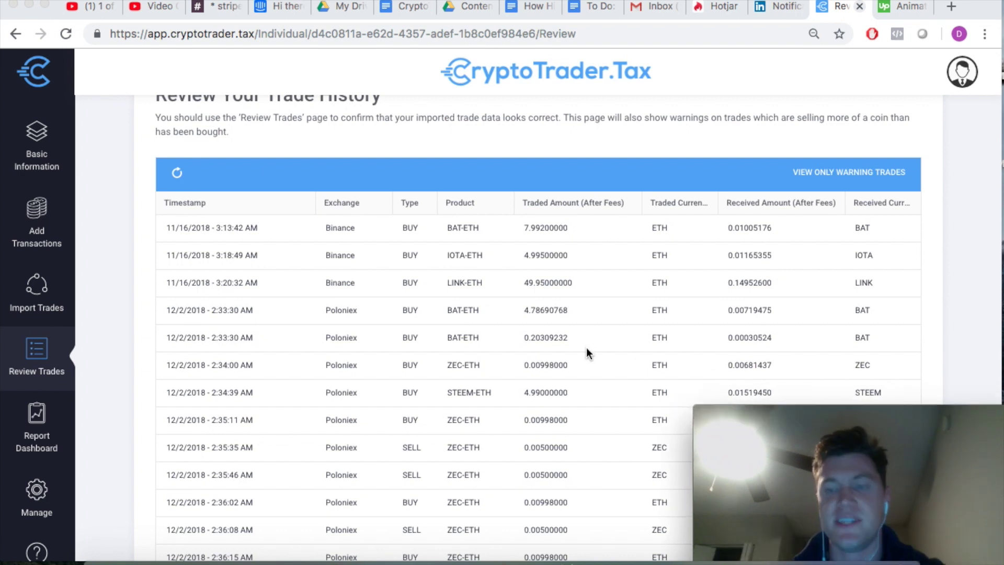
scroll(586, 348, "down", 2)
scroll(586, 348, "up", 6)
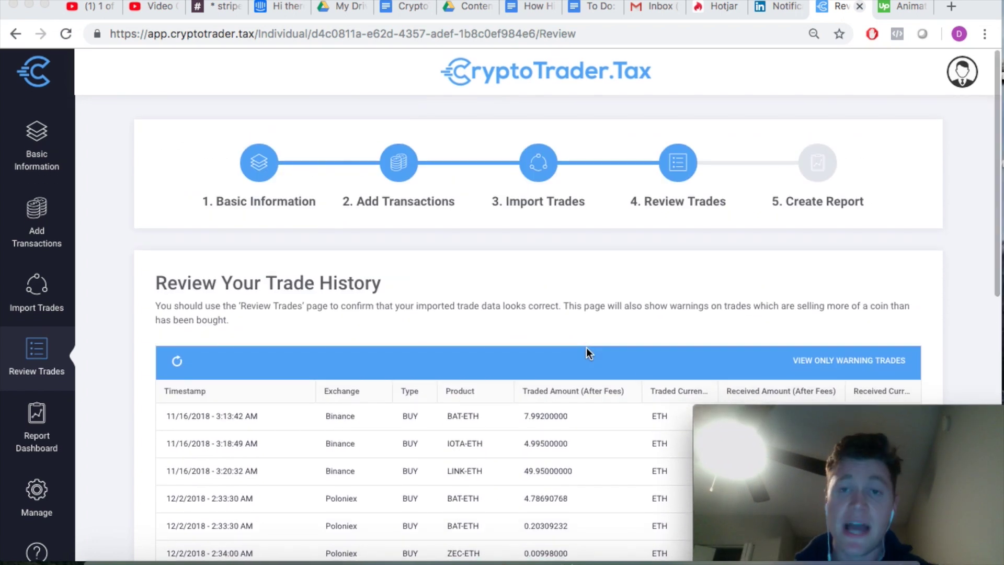